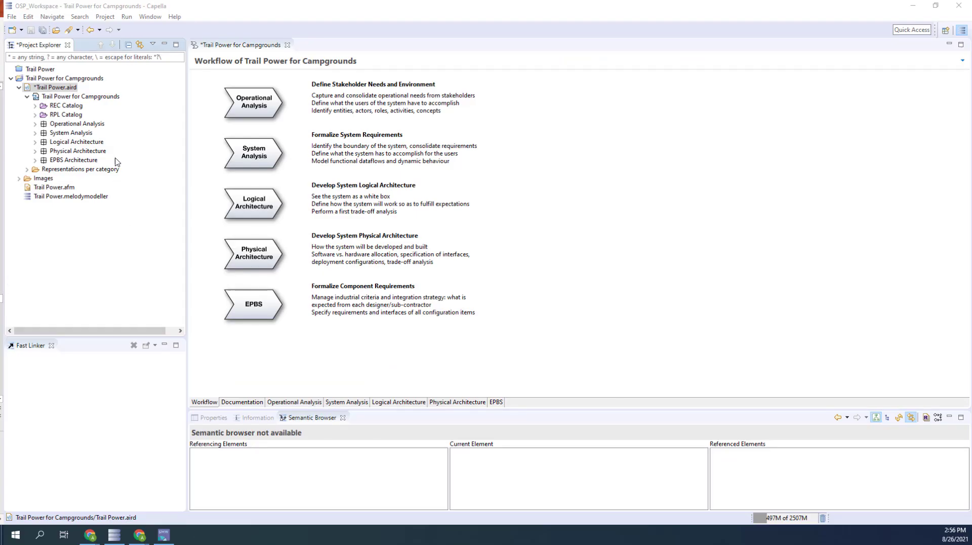
Open the [LAB] Trail Power Change for Operator diagram from Logical Architecture Blank and widen its editor
click(246, 213)
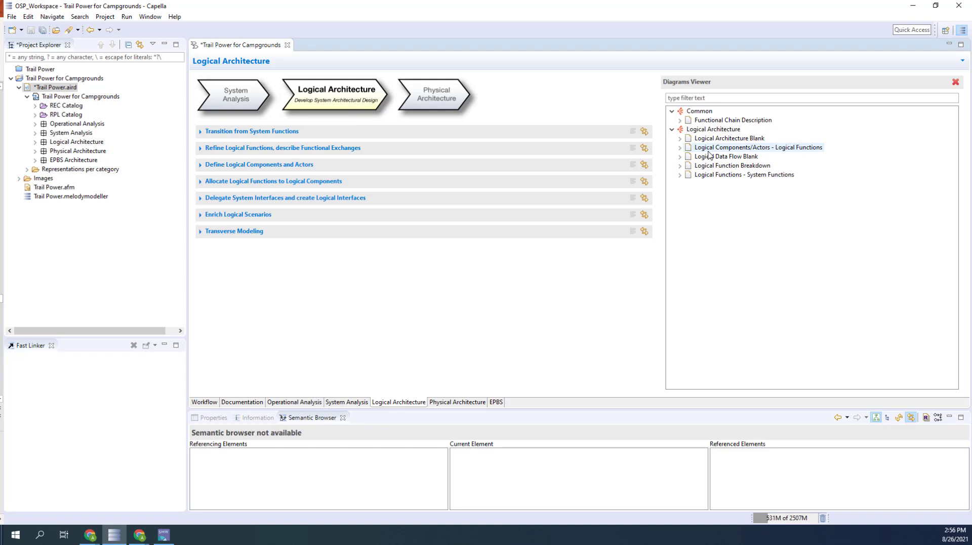
click(680, 138)
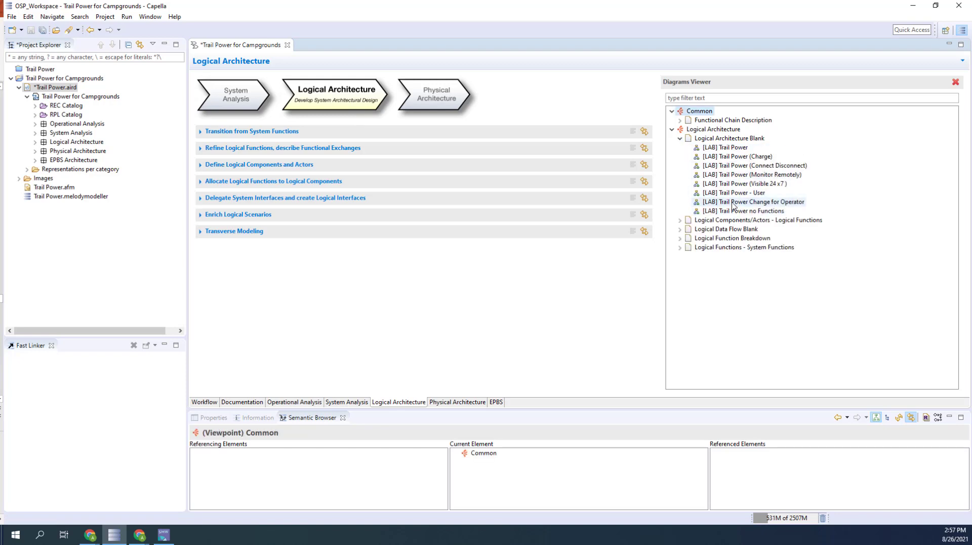
double_click(732, 203)
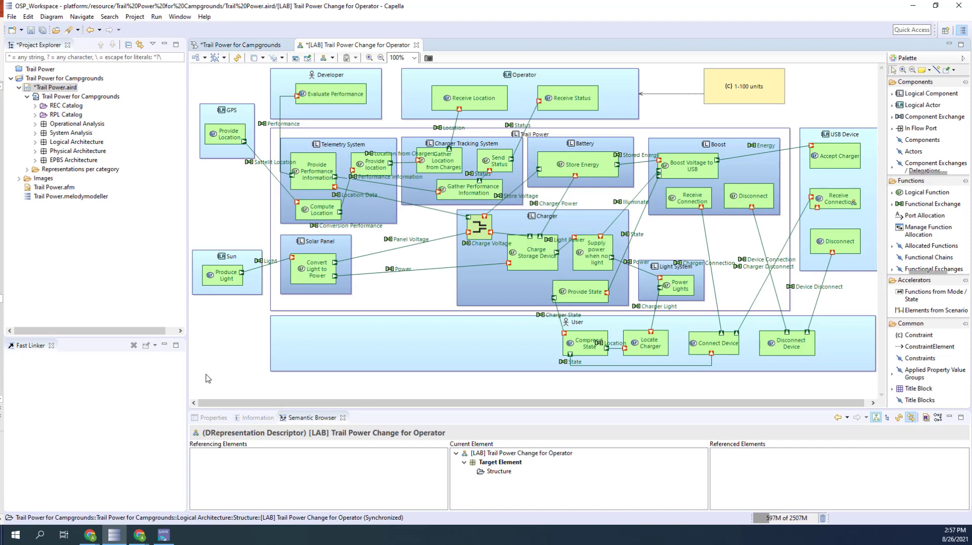
drag(186, 291, 120, 291)
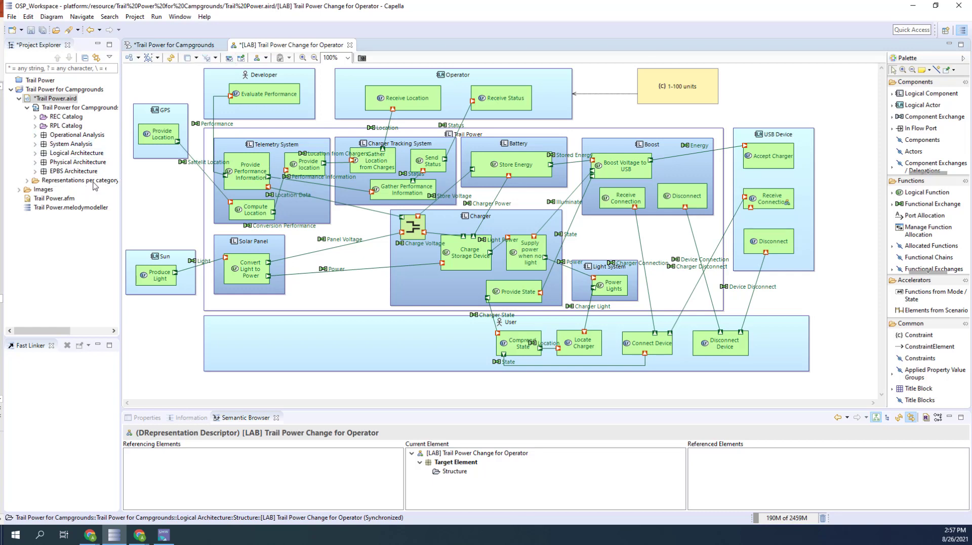
Show the Provide Location and Provide Status functional chains on the diagram
click(907, 257)
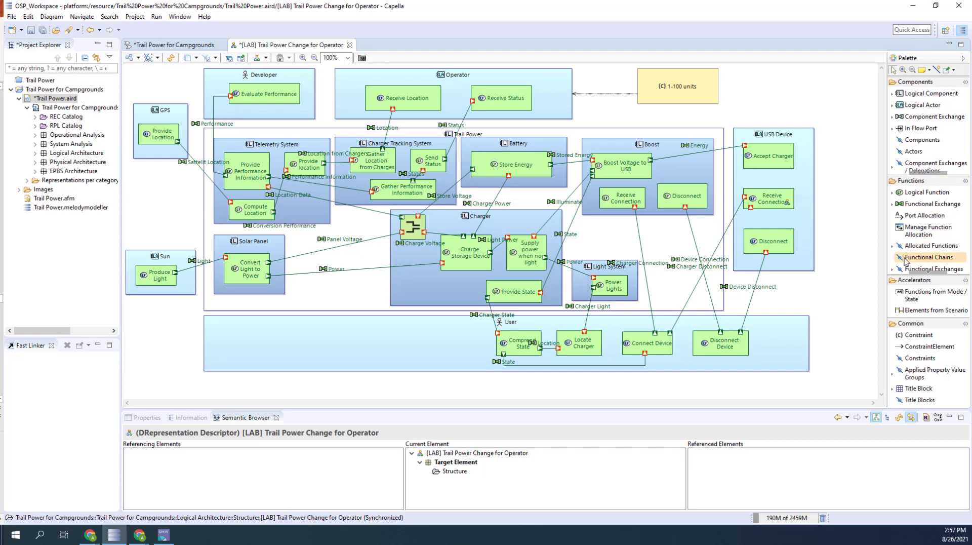
click(839, 271)
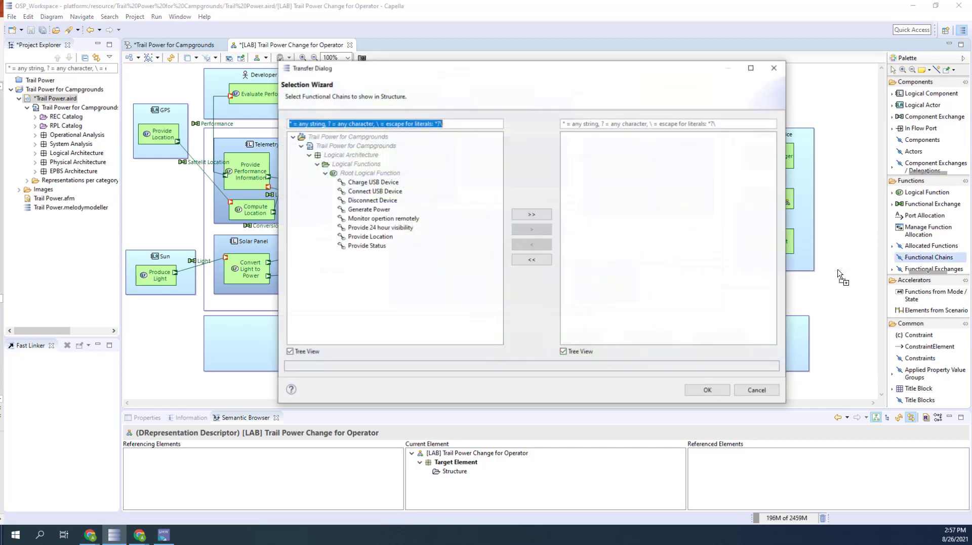
click(365, 237)
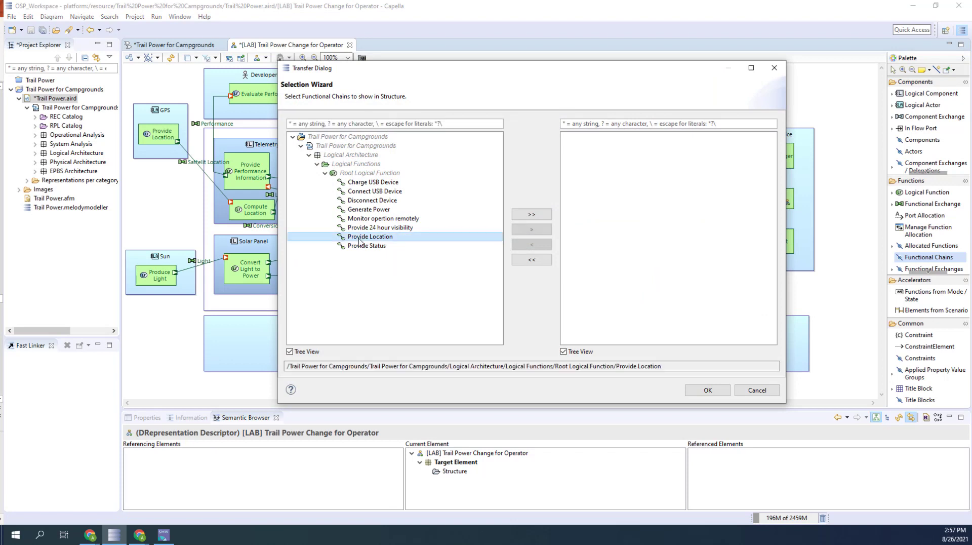
click(528, 233)
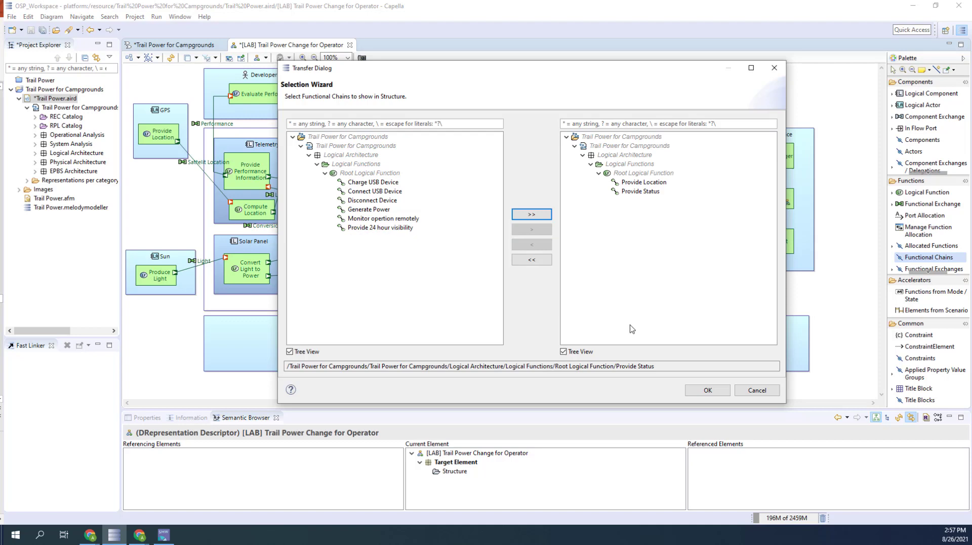
click(706, 391)
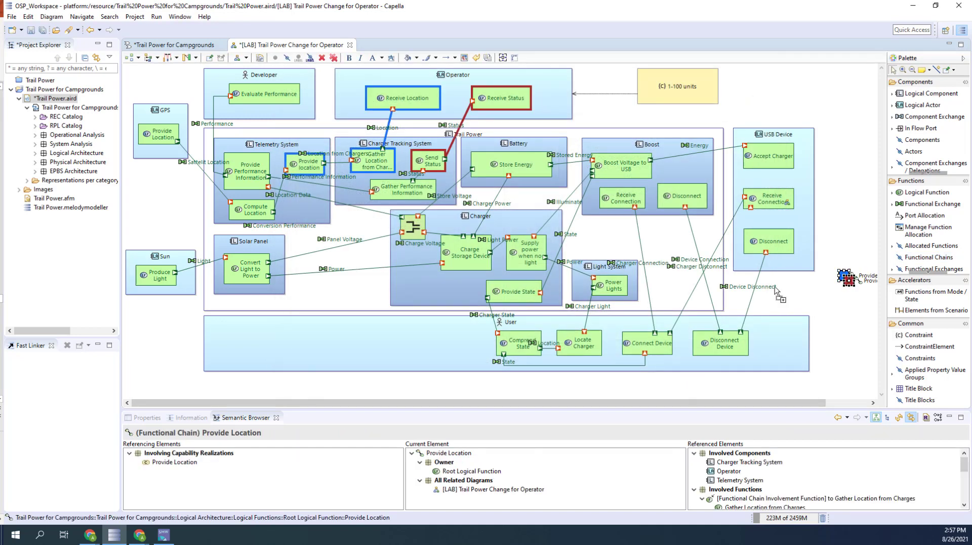
Drag the Provide Status chain marker down below the components
click(775, 288)
drag(849, 285, 330, 394)
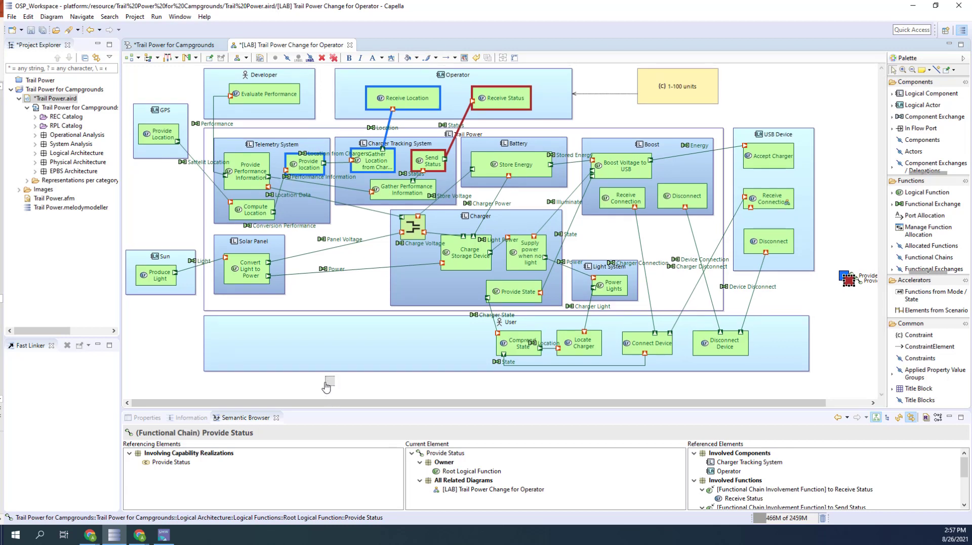
click(841, 291)
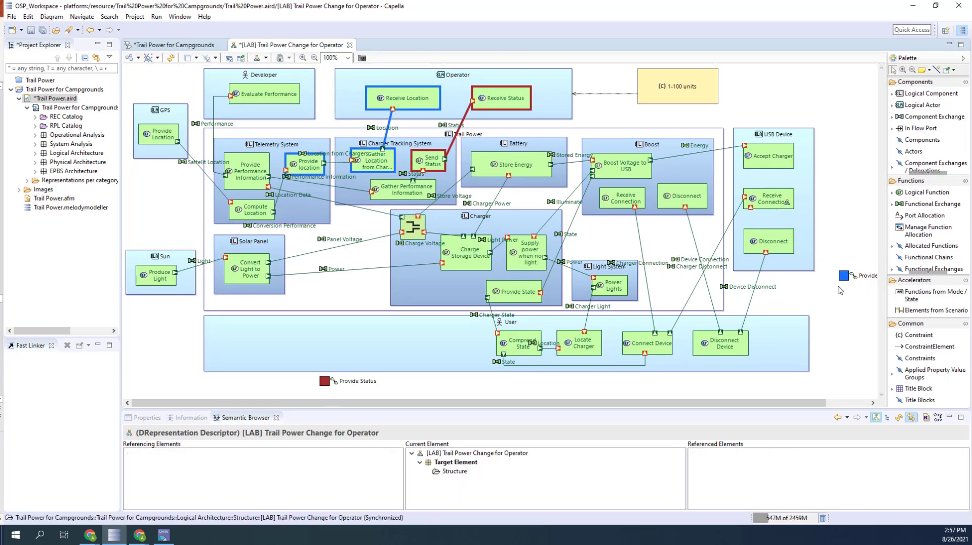
Drag the Provide Location chain marker down beside Provide Status, then deselect
drag(844, 278, 422, 386)
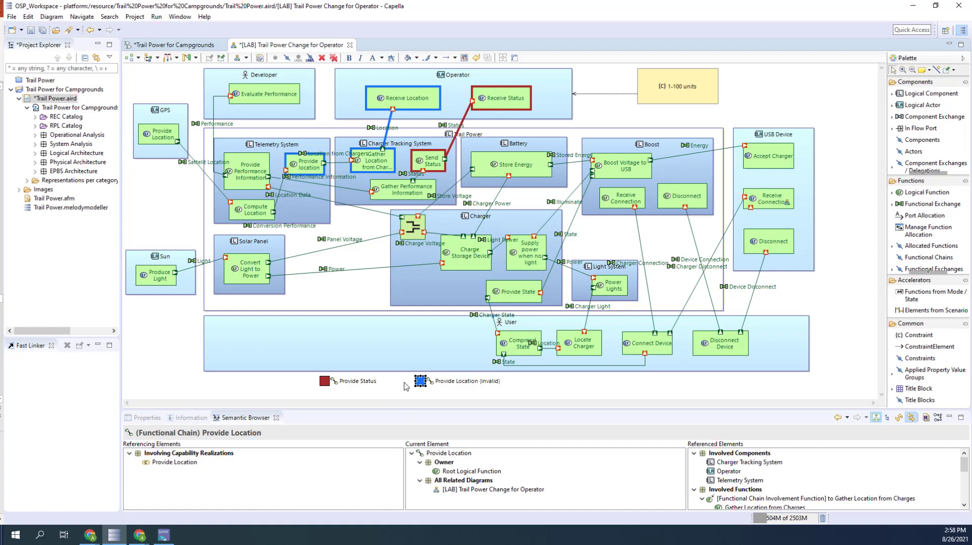
click(395, 388)
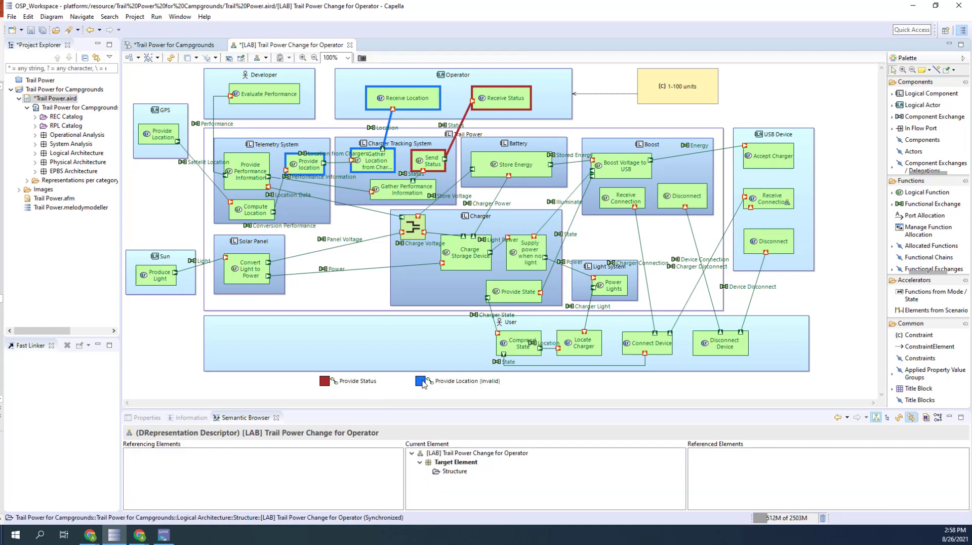
Create the [LFCD] Provide Location functional chain description diagram
right_click(422, 382)
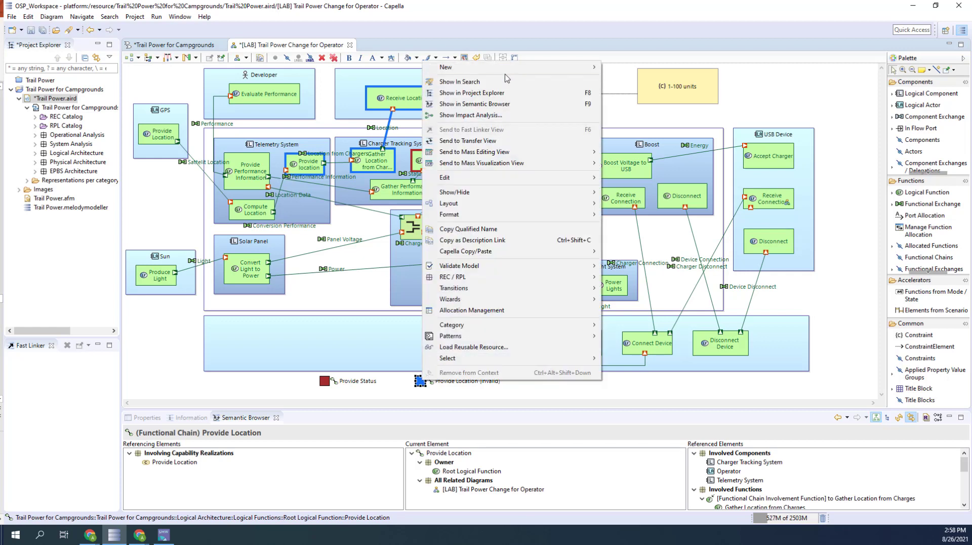
mouse_move(509, 68)
click(623, 71)
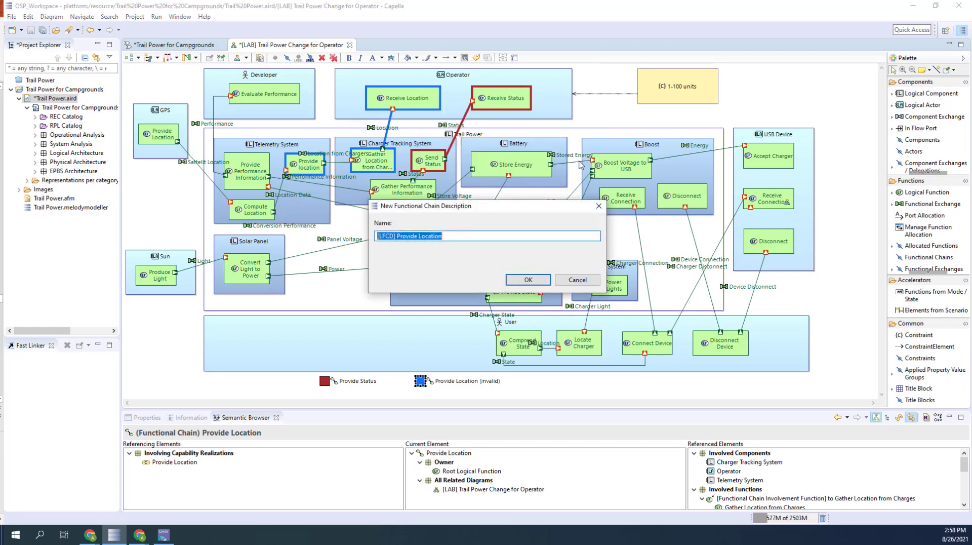
click(529, 280)
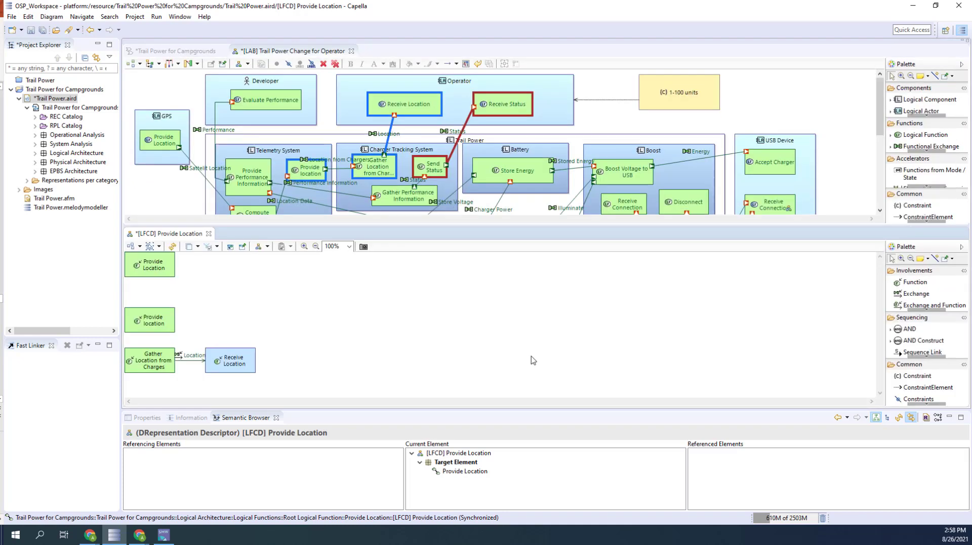
Delete both Provide Location boxes and line Gather Location from Charges up beside Receive Location
click(160, 323)
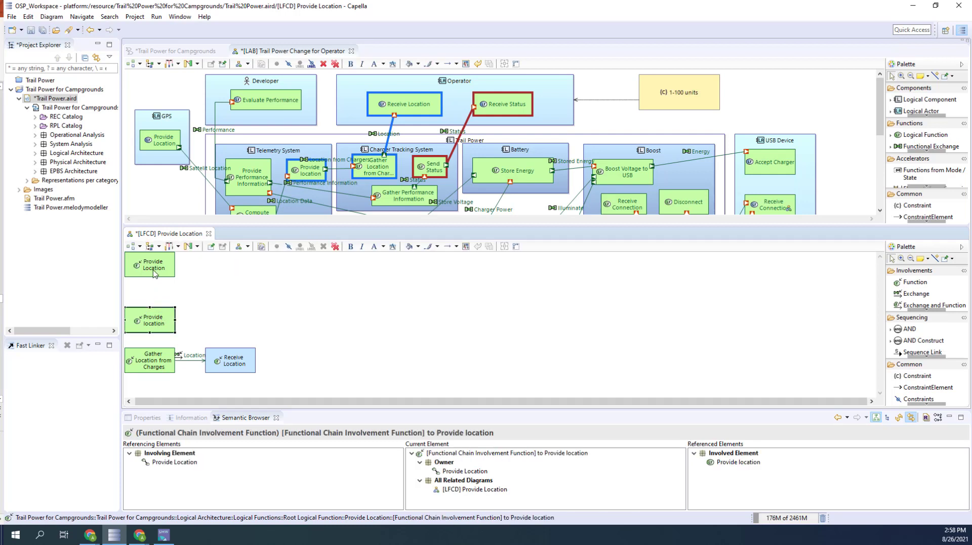
click(335, 247)
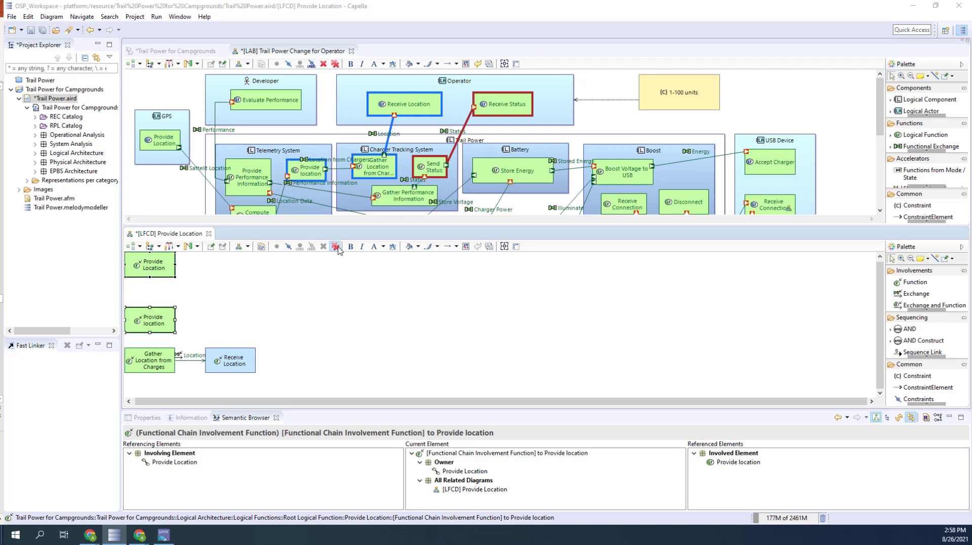
click(598, 350)
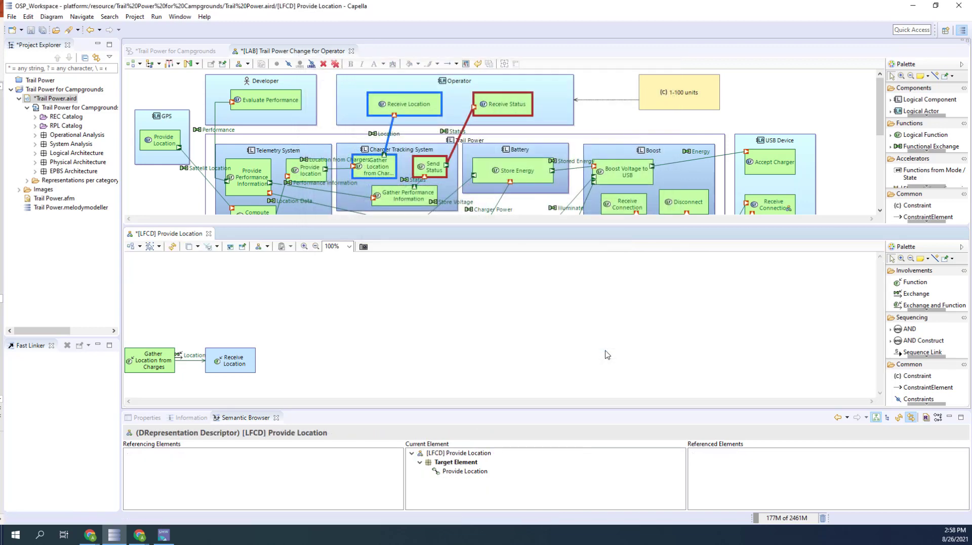
drag(248, 363, 403, 327)
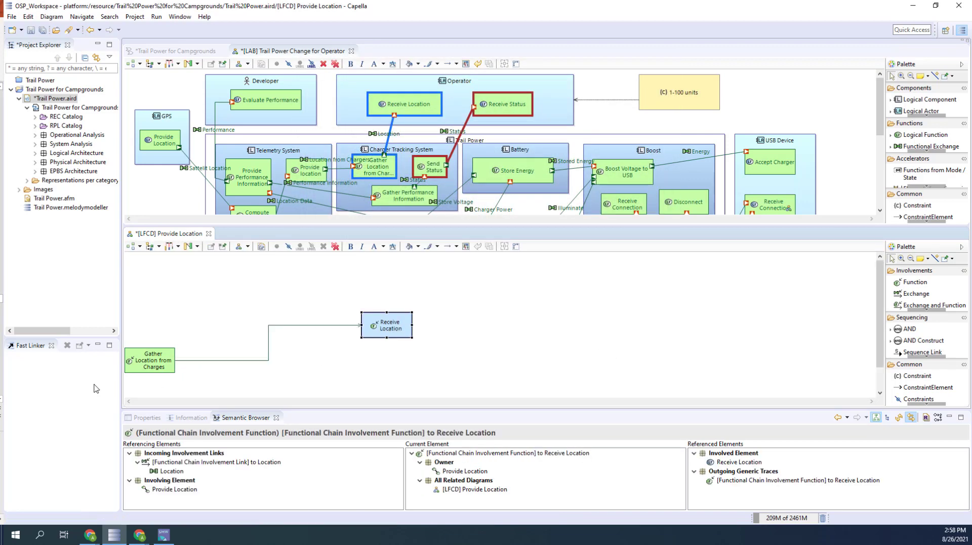
drag(149, 371, 279, 334)
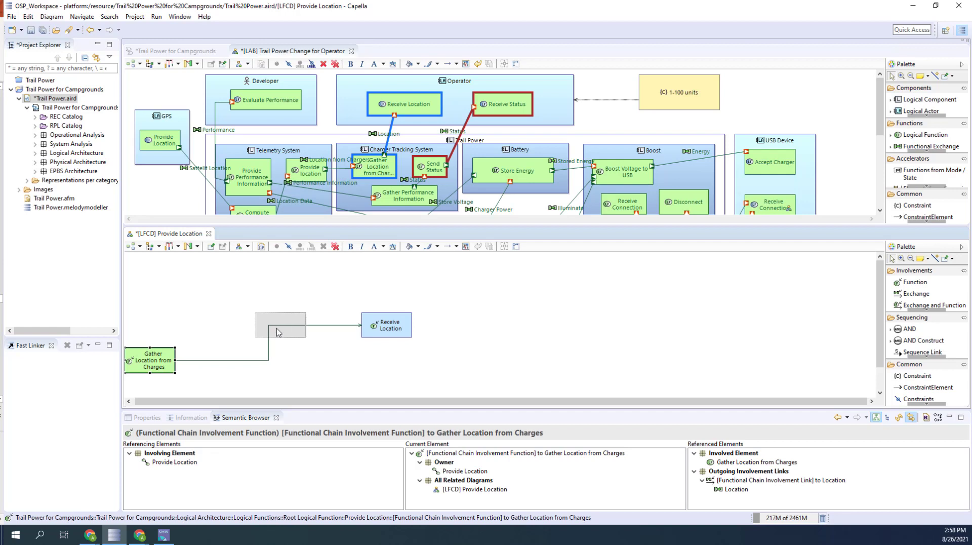
click(404, 331)
drag(404, 331, 487, 316)
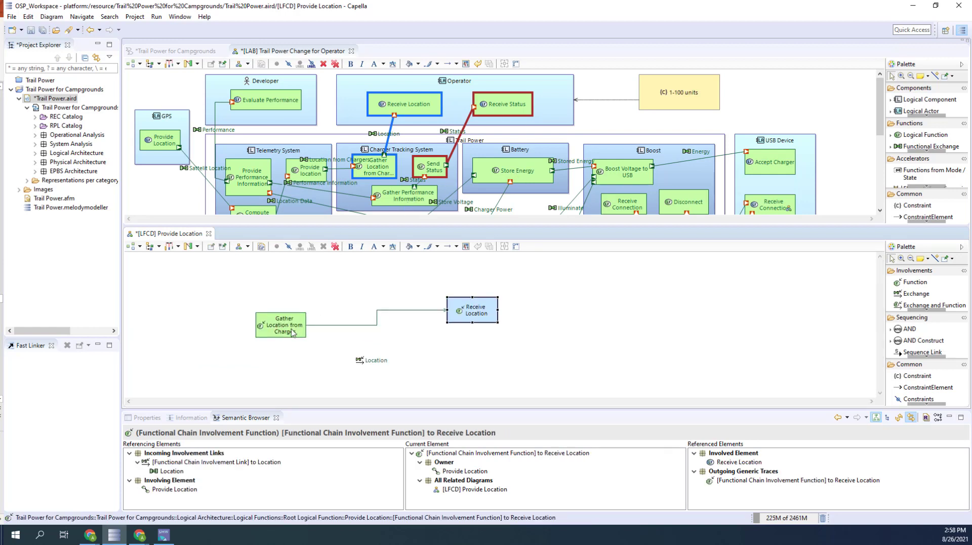
drag(292, 332, 350, 314)
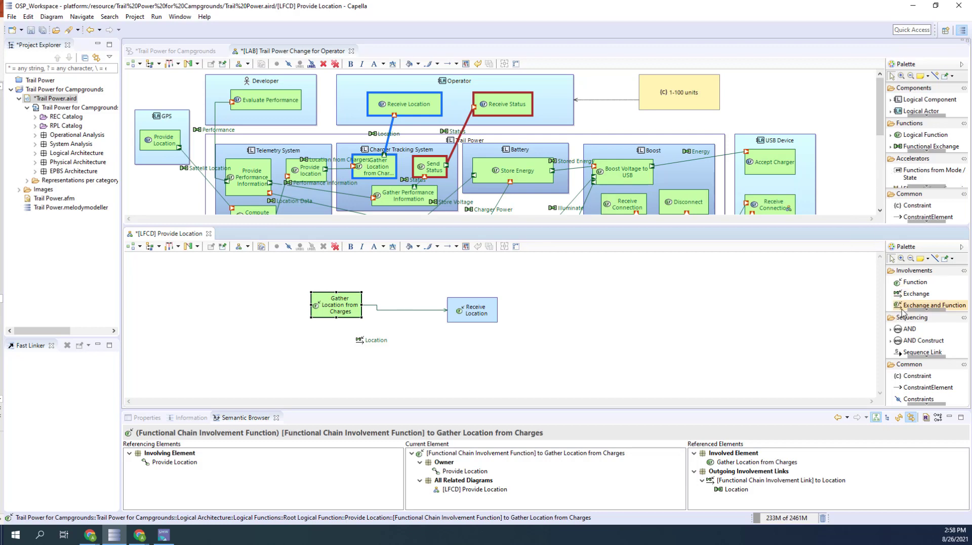
Add the Location from Chargers exchange with its source Provide location, placed left of Gather Location
click(932, 305)
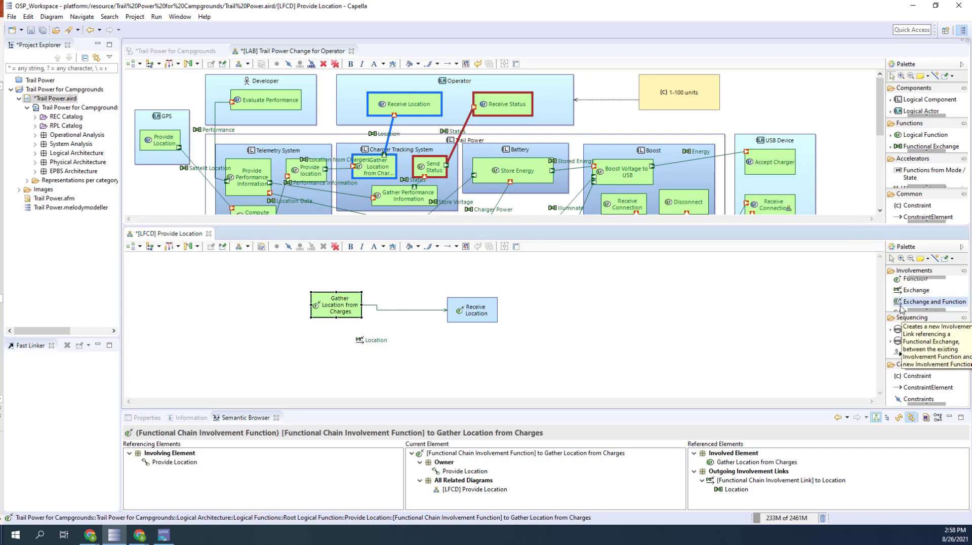
click(335, 311)
click(403, 193)
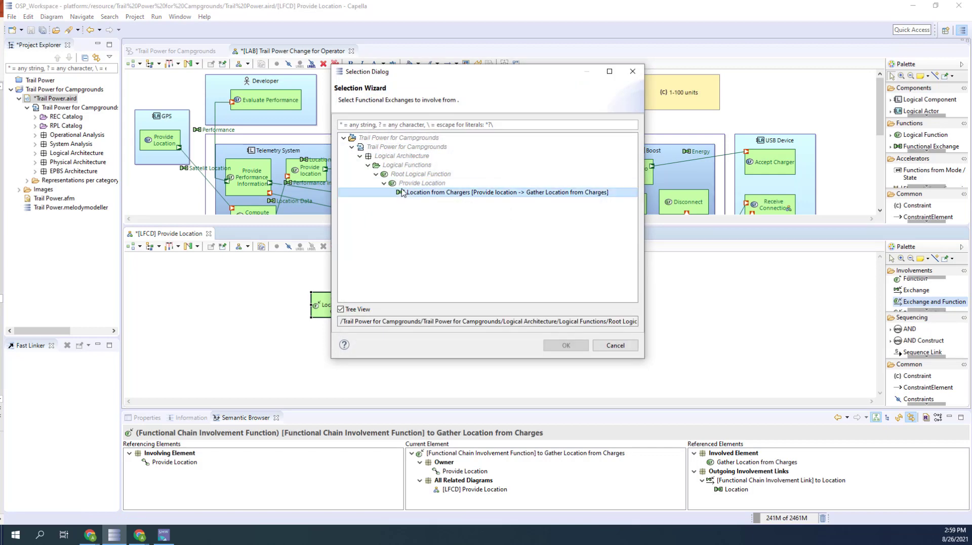
click(560, 347)
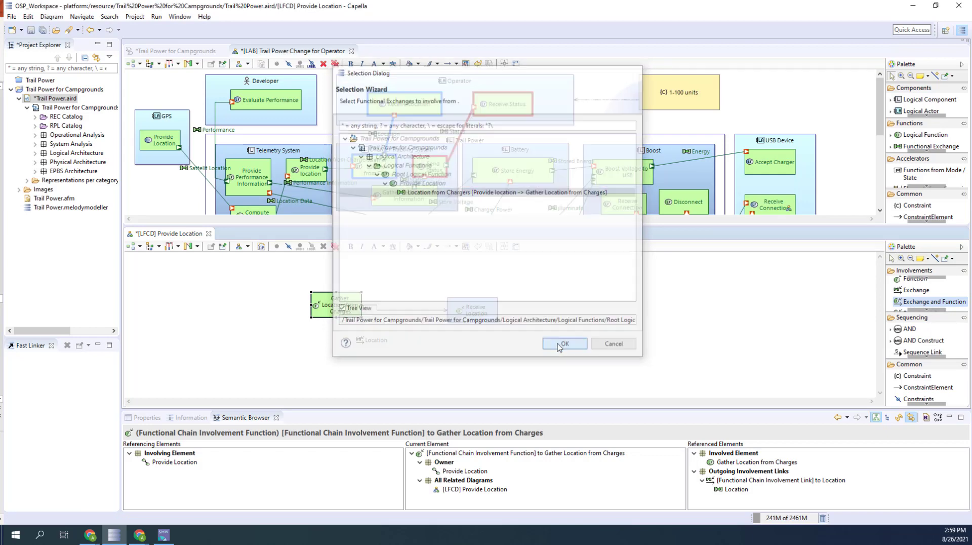
drag(509, 347, 252, 323)
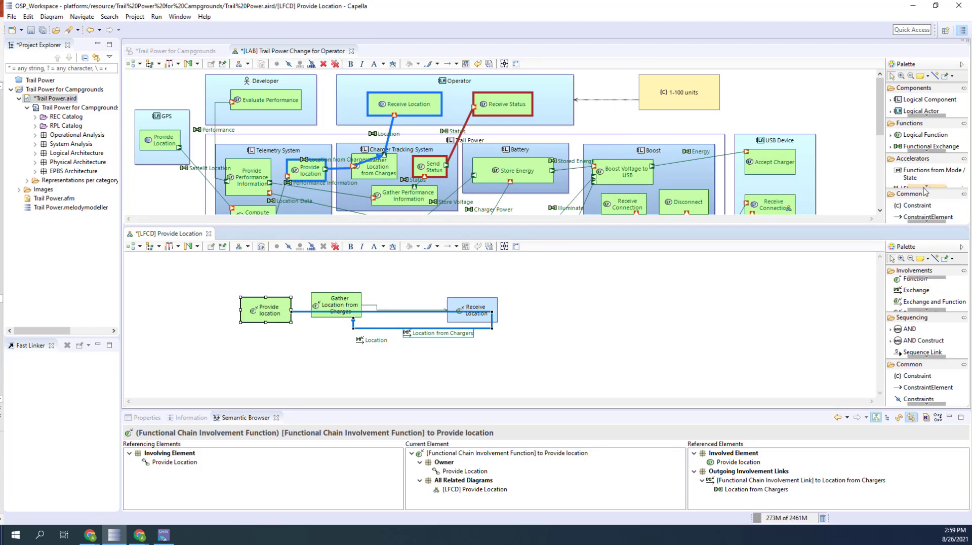
Add the Location Data exchange with its source Compute Location on the diagram's left
click(918, 301)
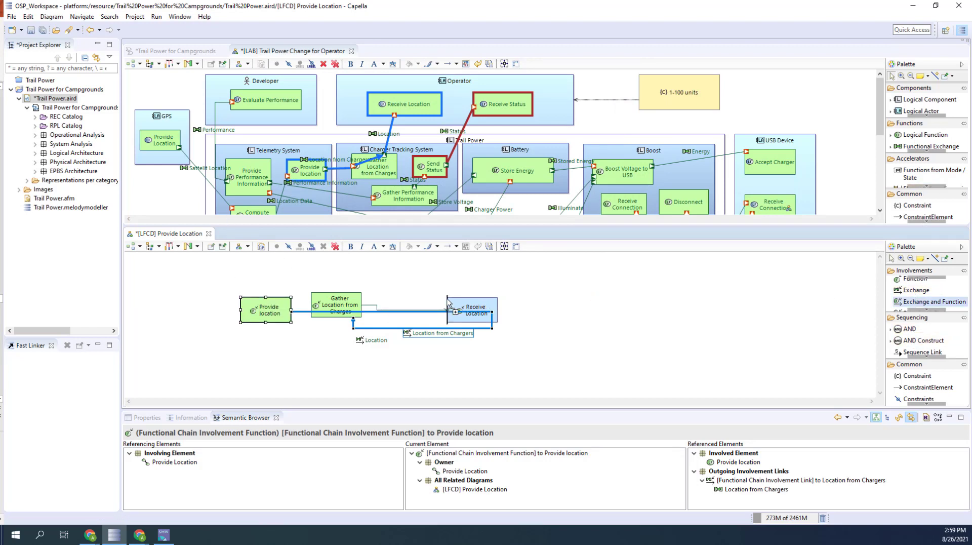
click(268, 305)
click(481, 192)
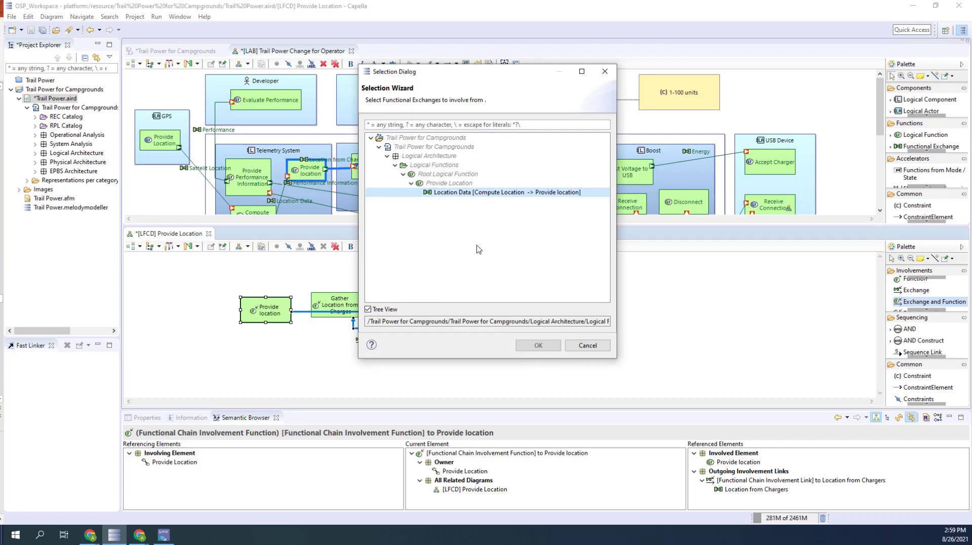
click(533, 346)
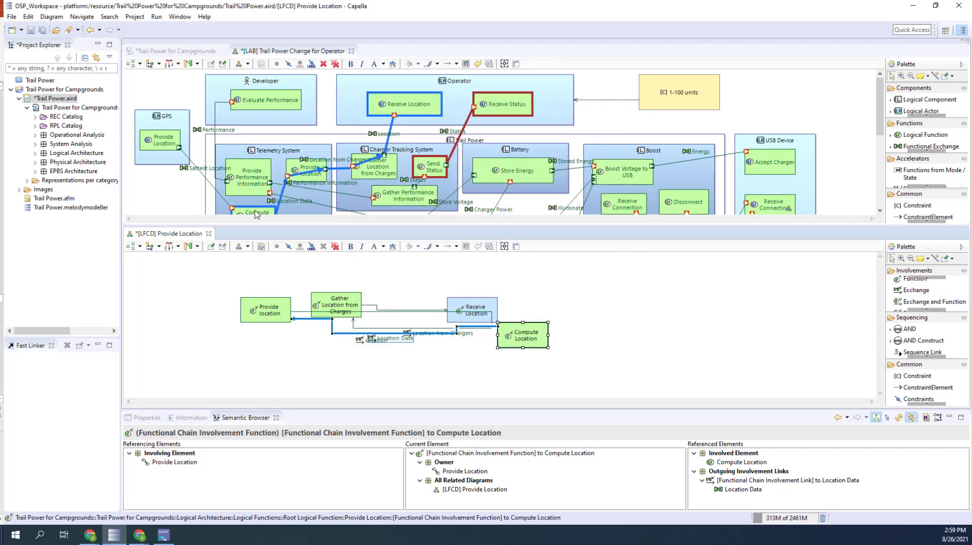
drag(523, 335, 196, 335)
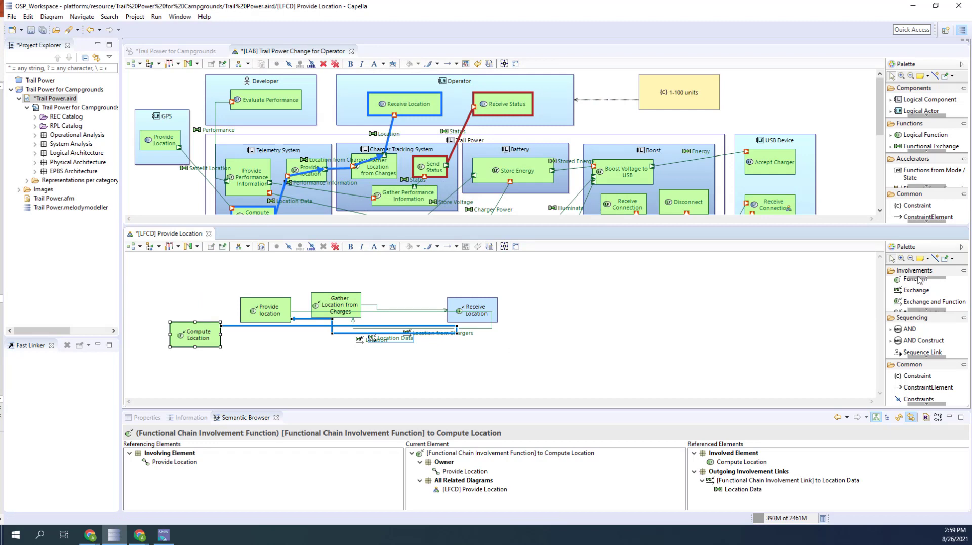
Add the Sattelit Location exchange with its source, the GPS Provide Location function
click(923, 302)
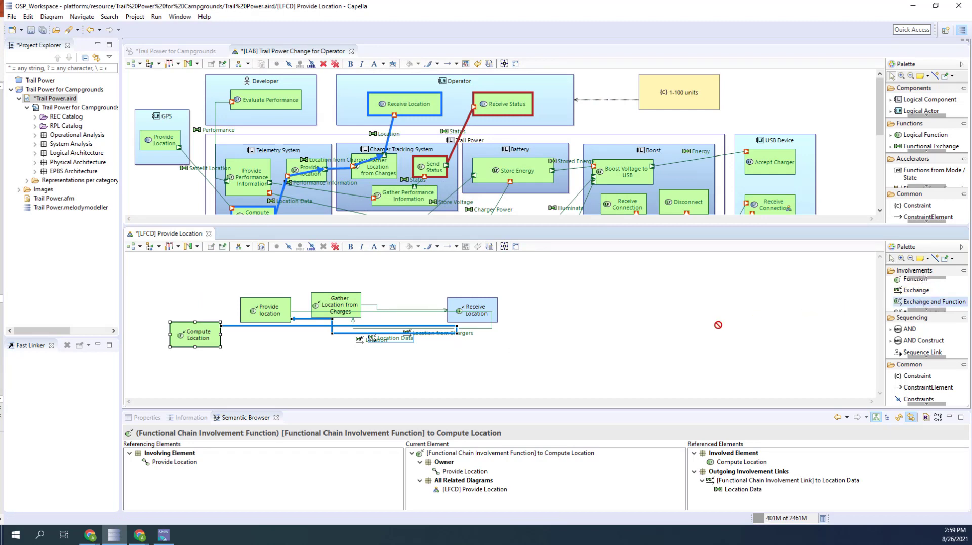
click(214, 345)
click(446, 183)
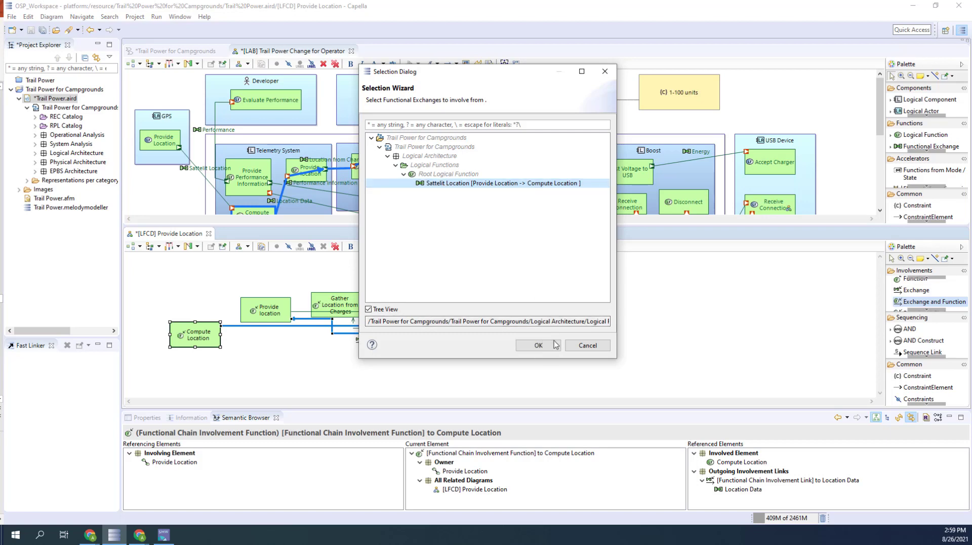
click(555, 349)
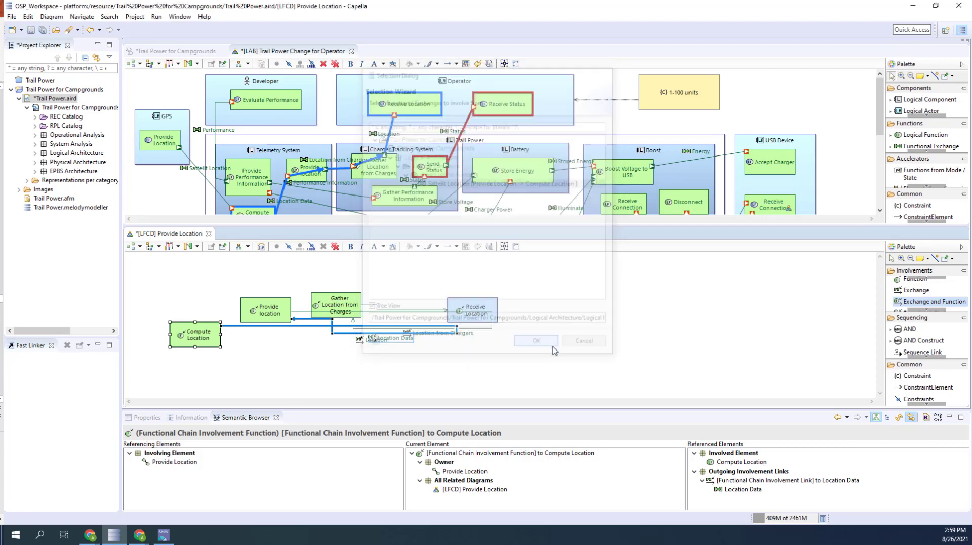
right_click(620, 341)
mouse_move(779, 314)
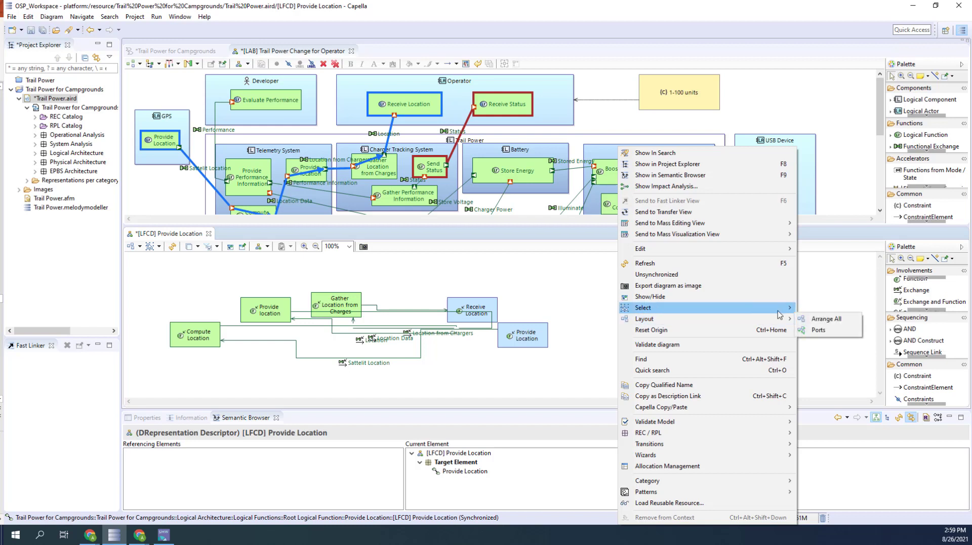
Arrange All the Provide Location chain, line the boxes up in one row, and close the tab
click(803, 318)
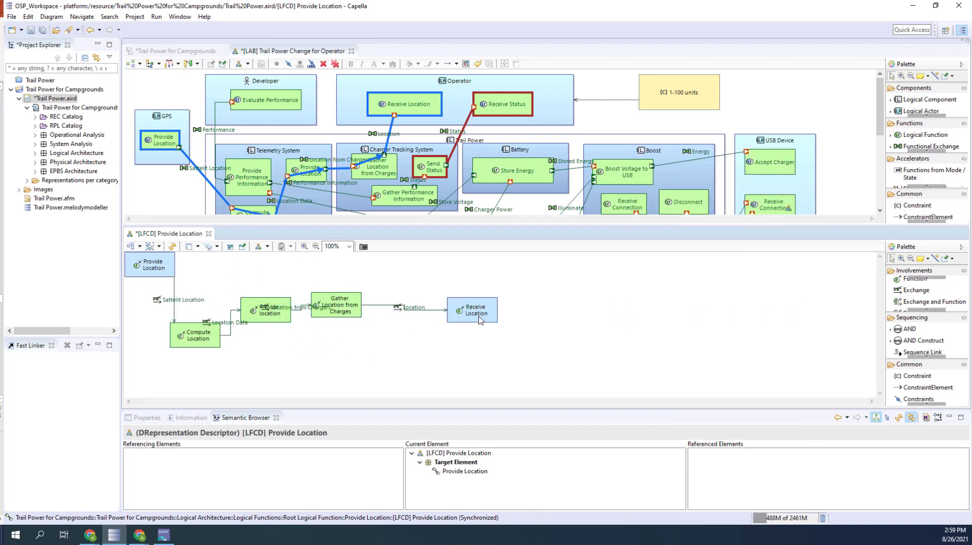
drag(481, 320, 546, 310)
drag(340, 309, 426, 299)
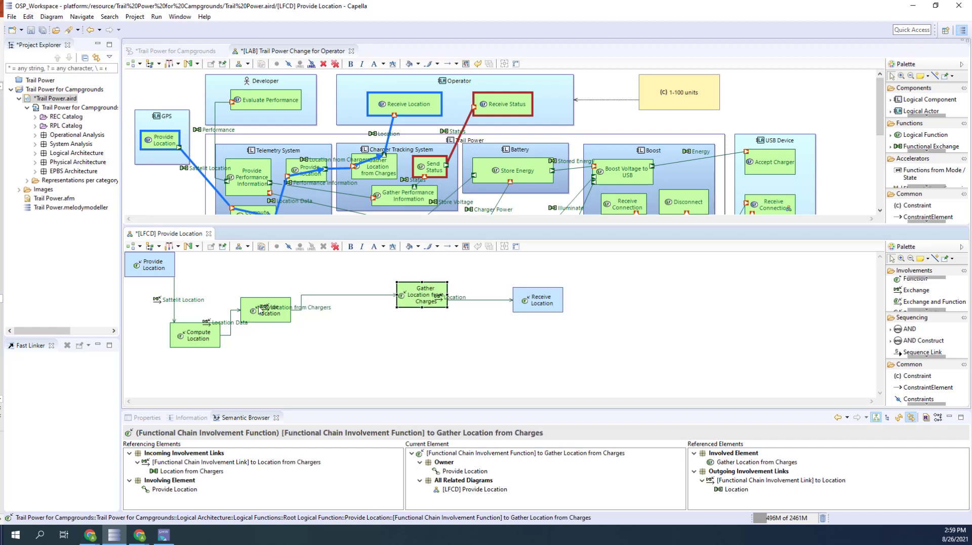
drag(259, 310, 314, 289)
drag(195, 335, 215, 294)
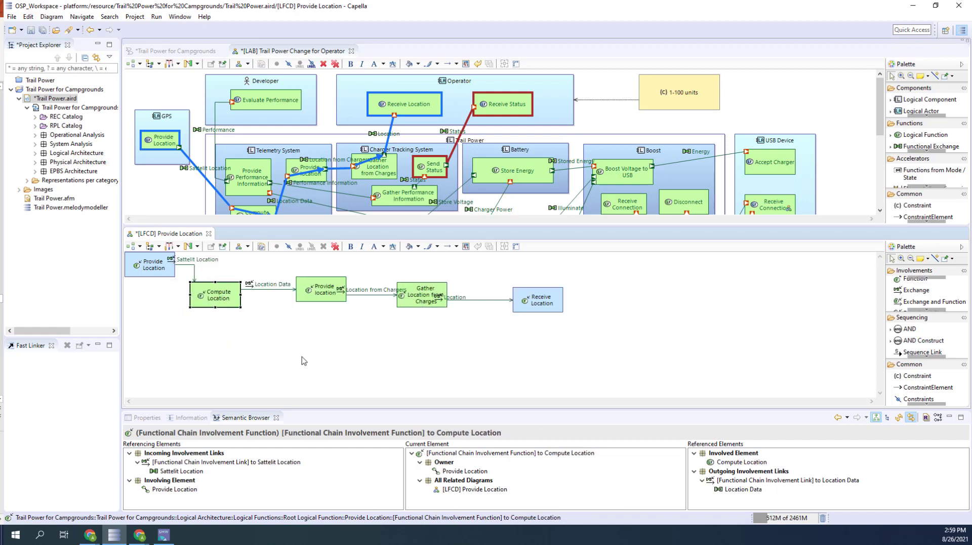
click(456, 335)
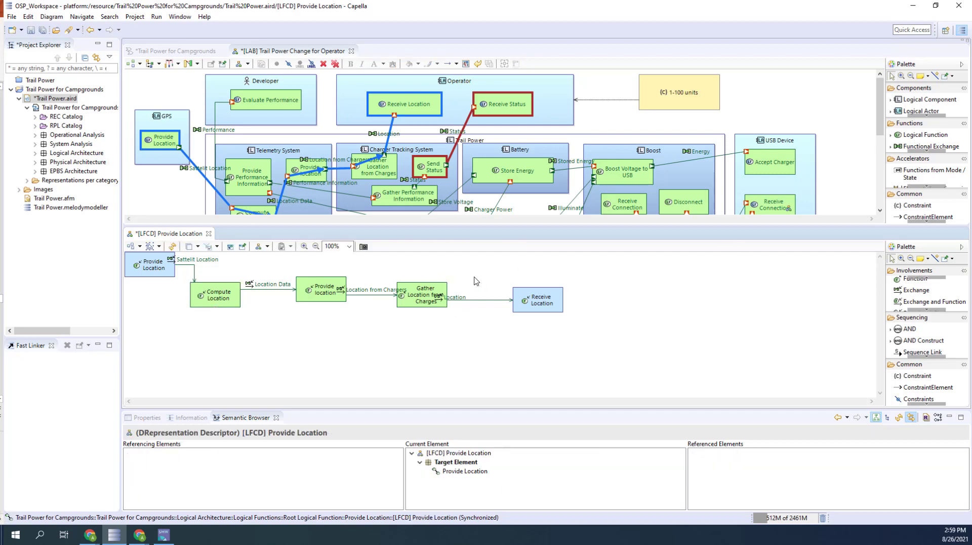
click(208, 233)
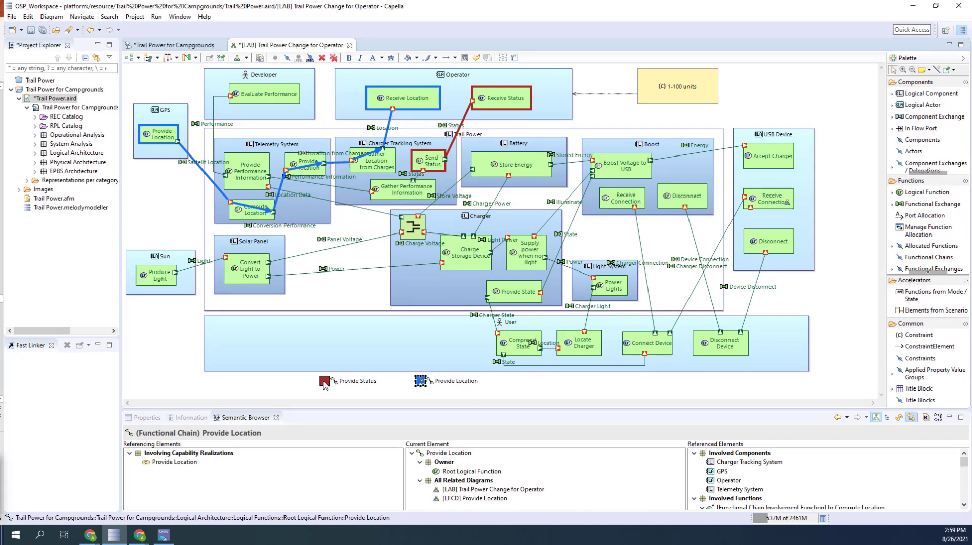
Create the [LFCD] Provide Status chain description and dock it below the architecture diagram
right_click(324, 384)
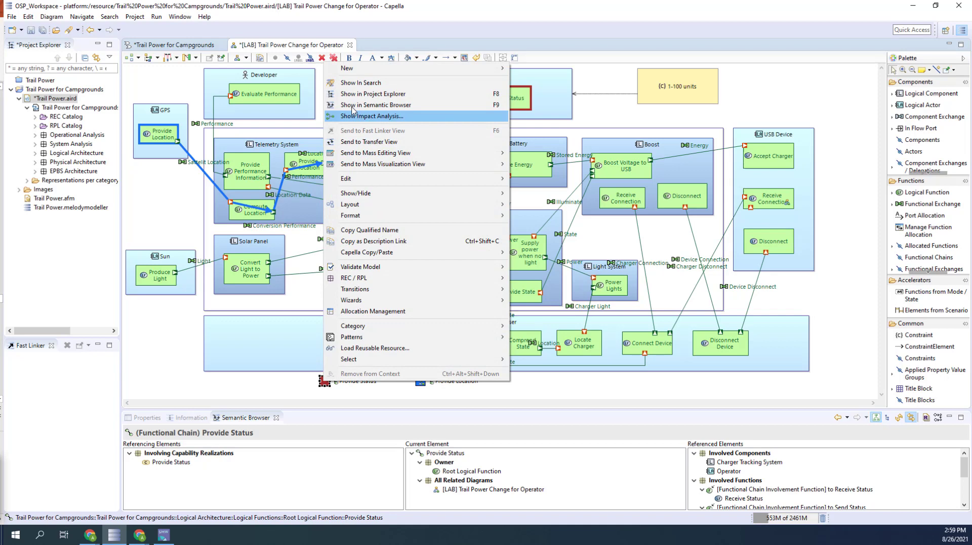
mouse_move(368, 74)
click(545, 70)
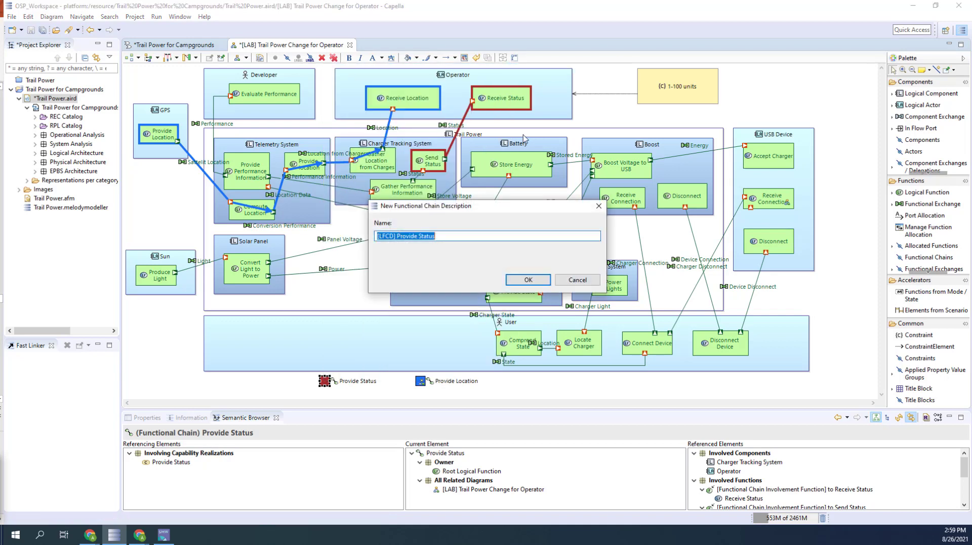
click(527, 279)
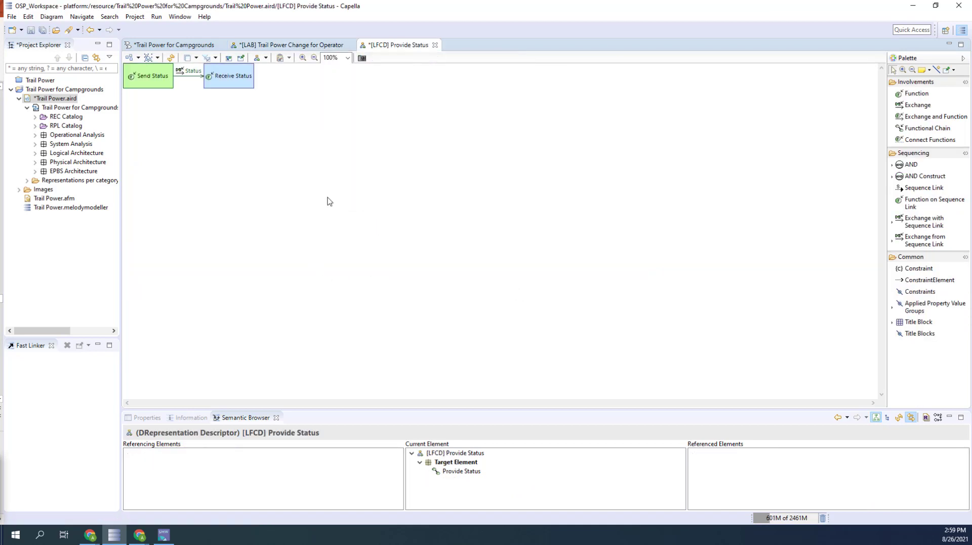
drag(415, 47, 565, 345)
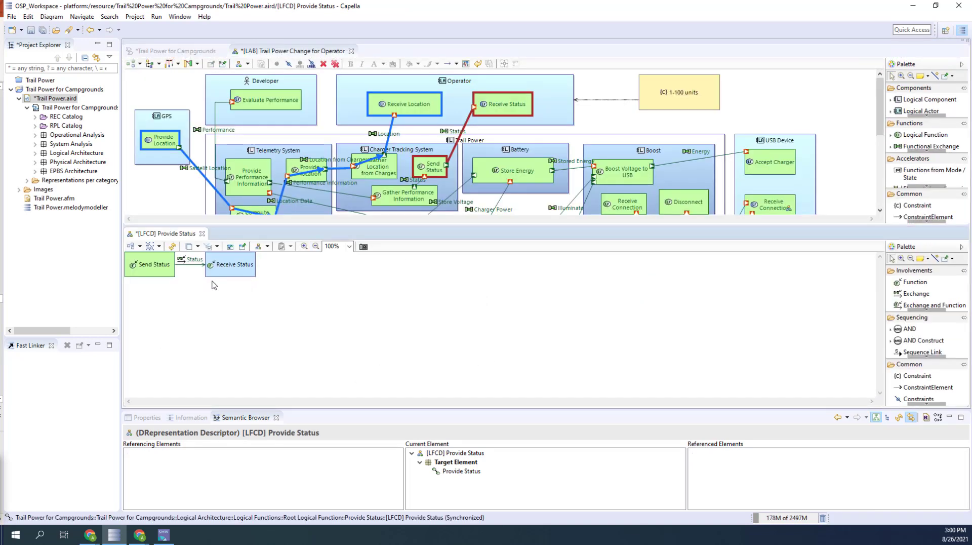
Move Receive Status right and place Send Status next to it
drag(221, 268, 429, 268)
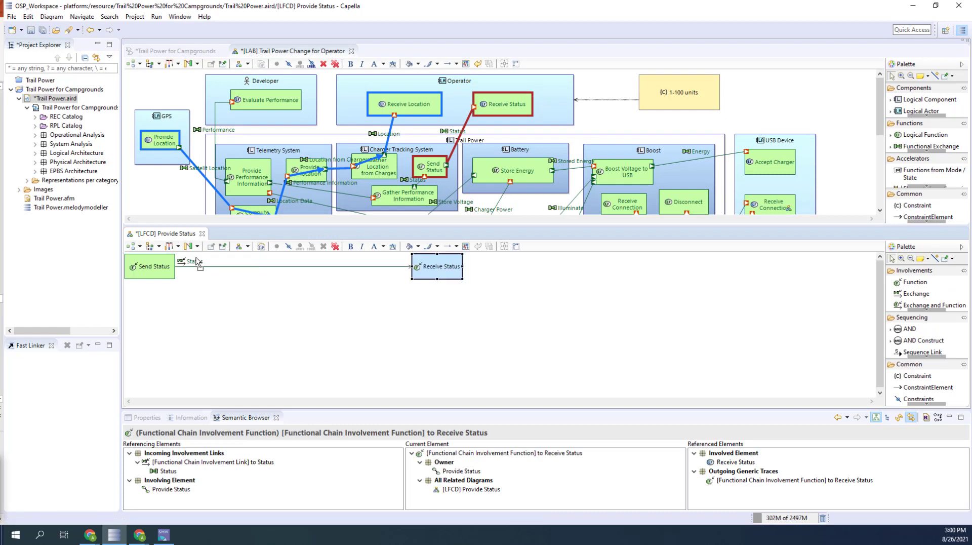
click(165, 271)
drag(167, 268, 368, 266)
click(474, 315)
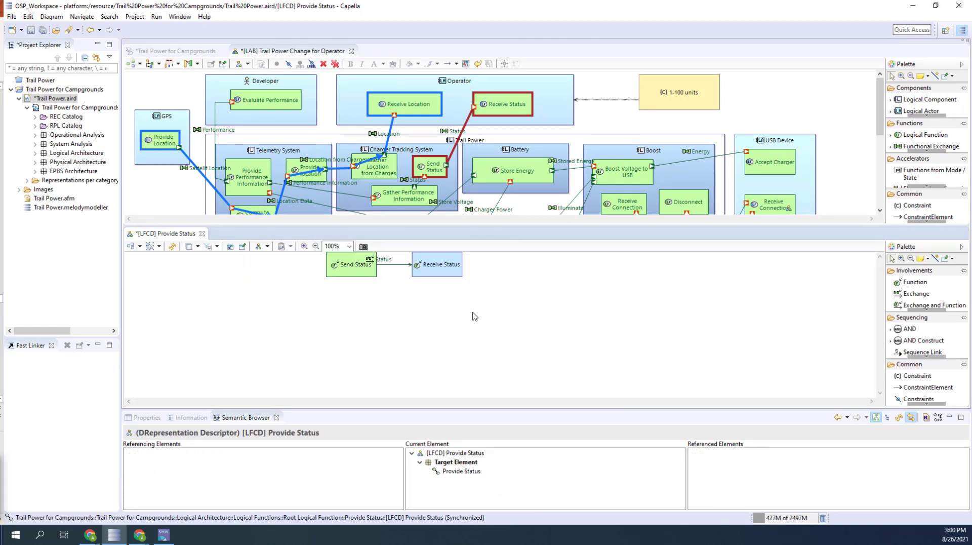
Add the Status exchange into Send Status with its source Gather Performance Information
click(927, 305)
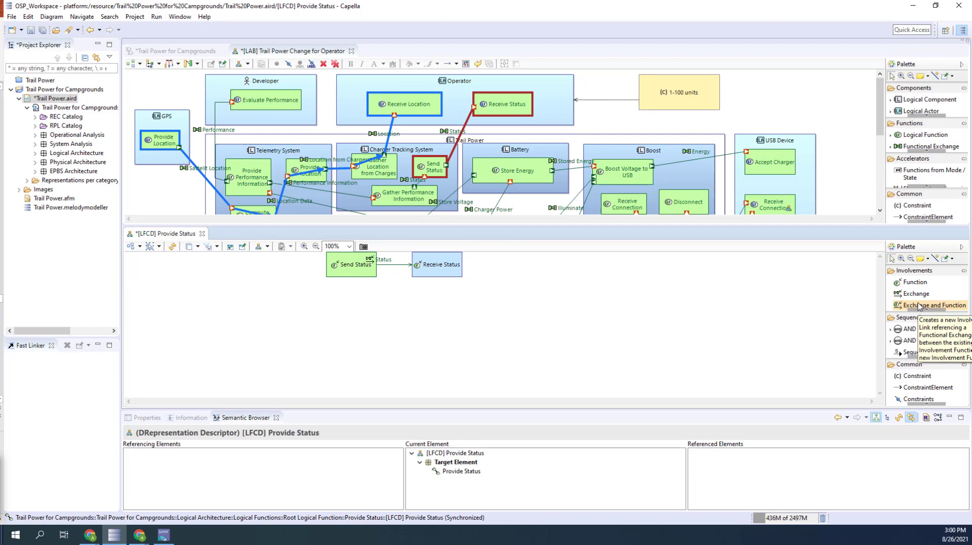
click(344, 274)
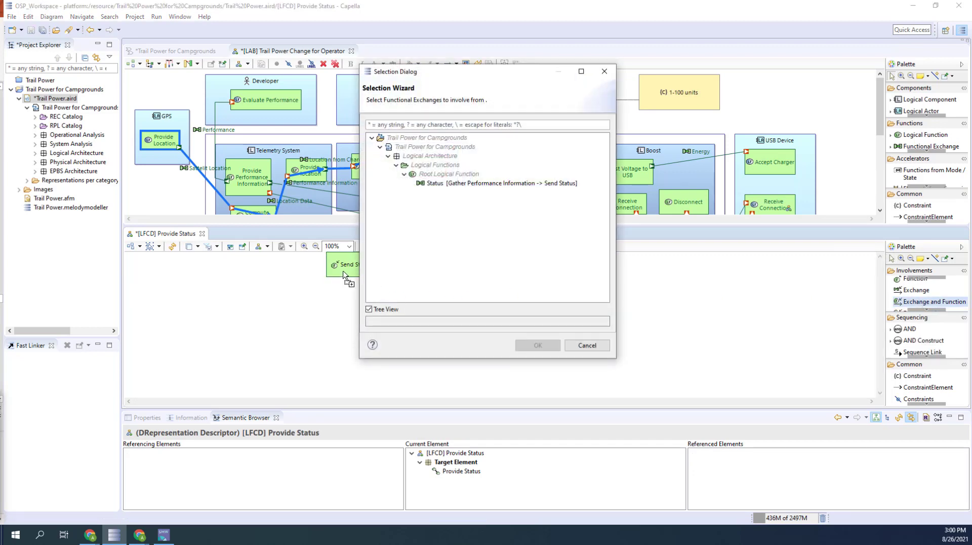
click(435, 183)
click(538, 345)
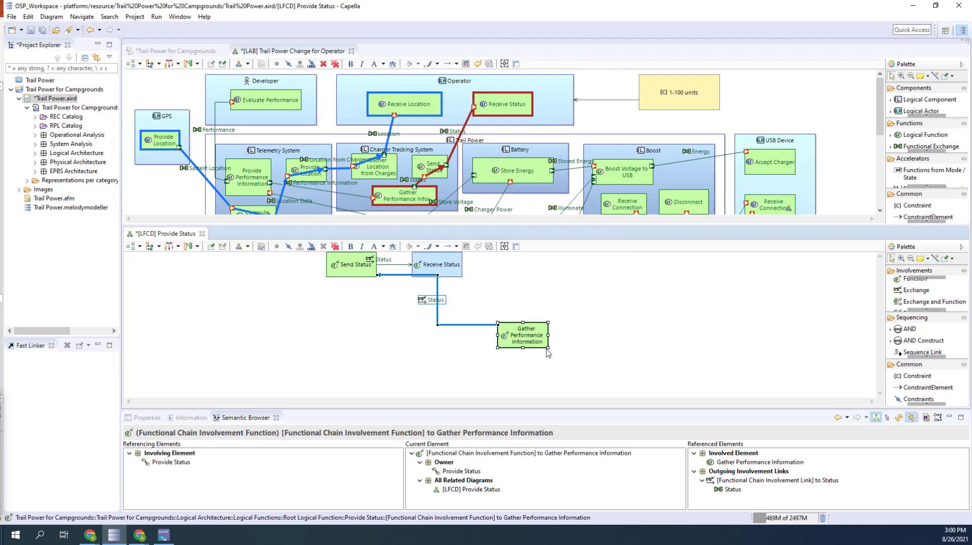
drag(527, 337, 300, 305)
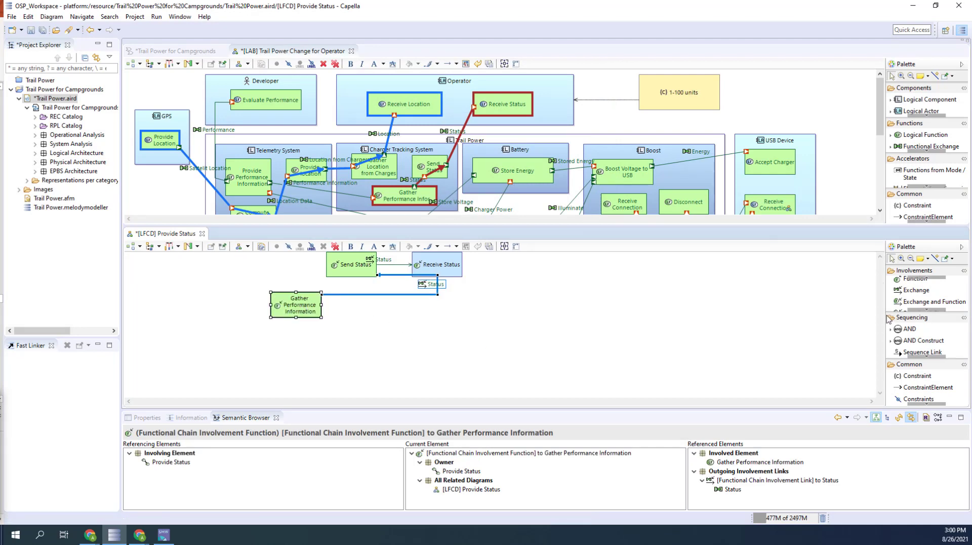
Add the Performance Information exchange with its source Provide Performance Information
click(931, 302)
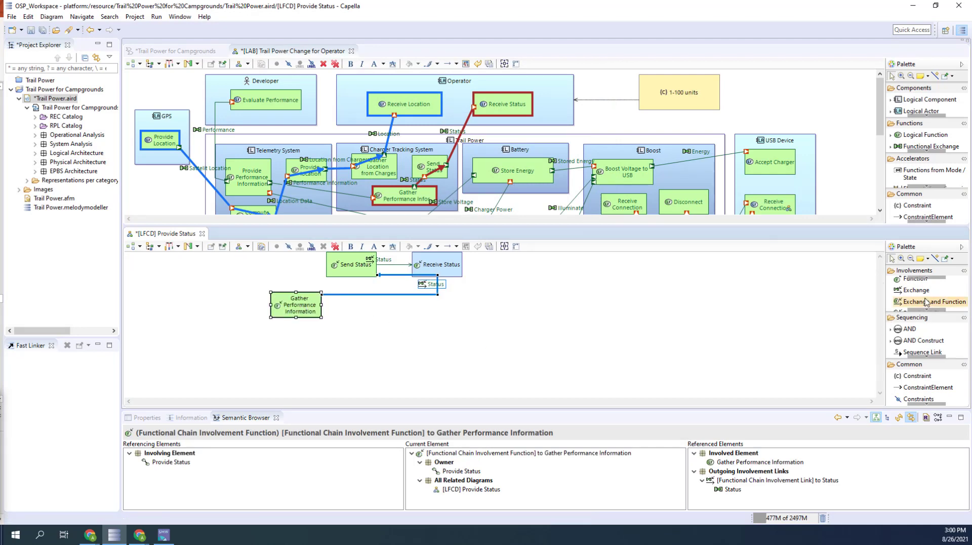
click(303, 310)
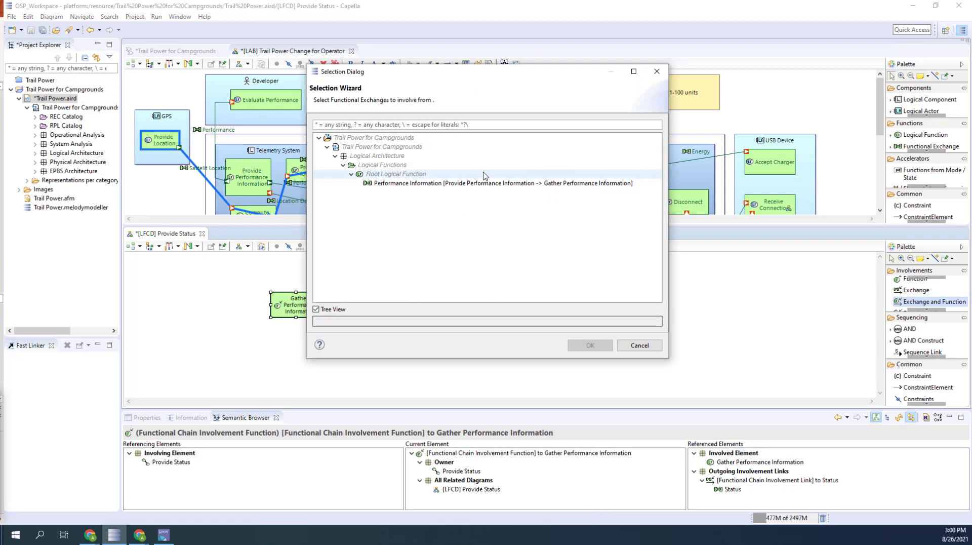
click(482, 183)
click(590, 345)
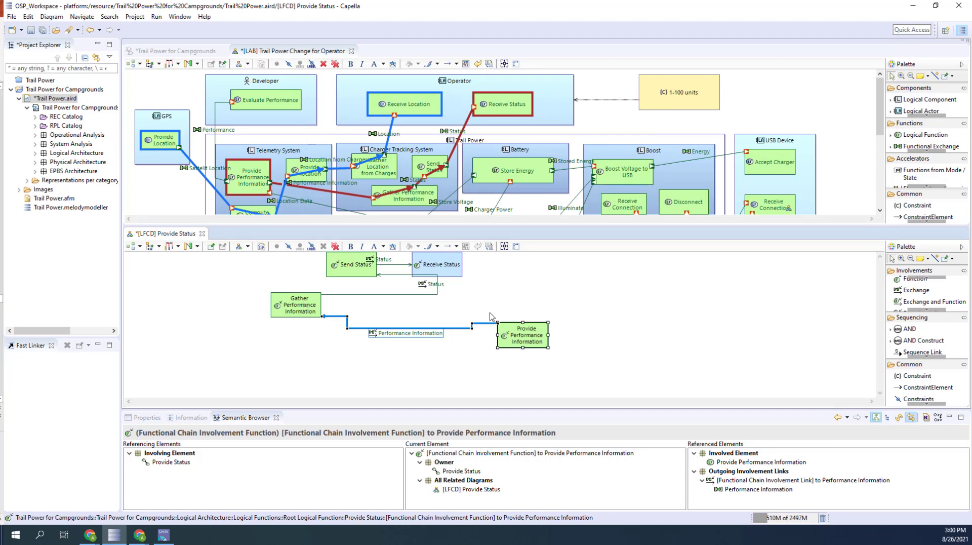
Apply Arrange All to the Provide Status chain diagram
right_click(600, 294)
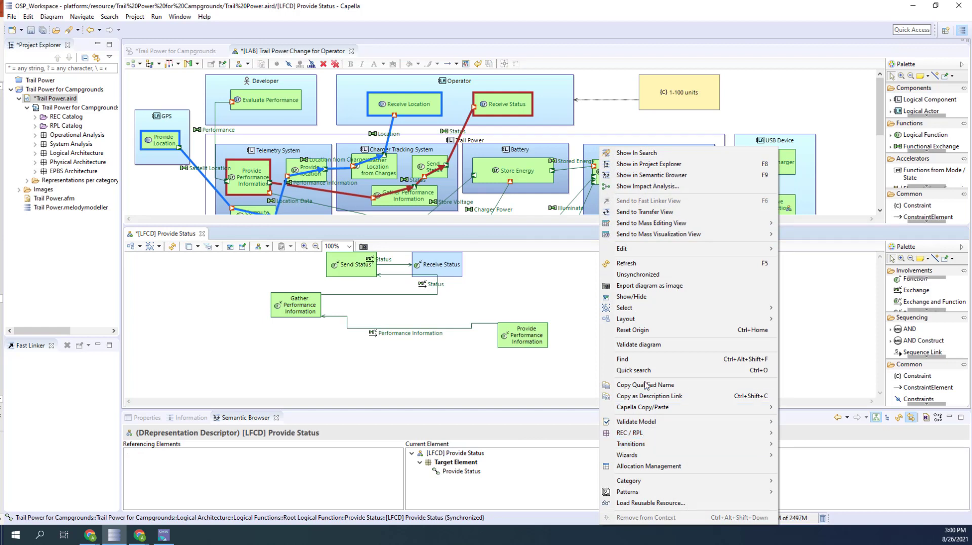
mouse_move(736, 320)
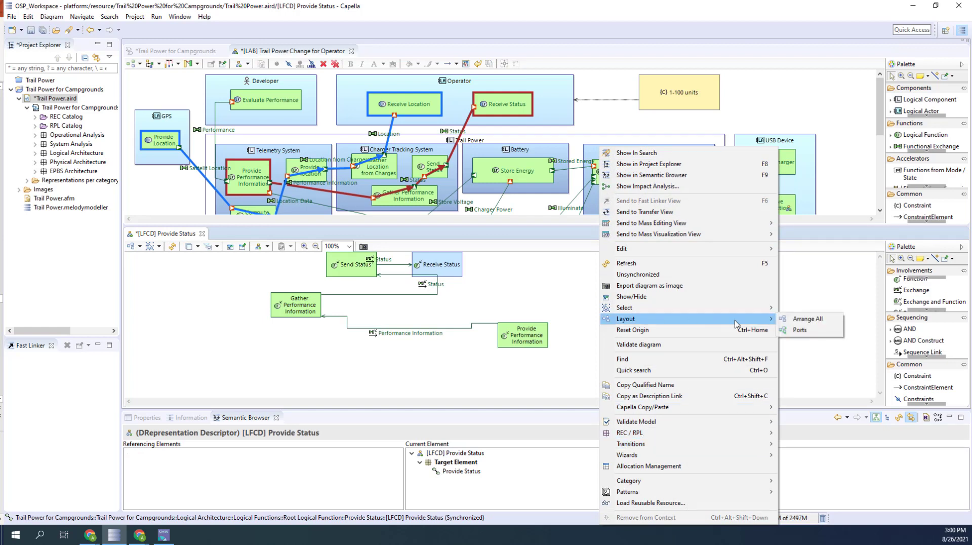
click(797, 320)
click(448, 273)
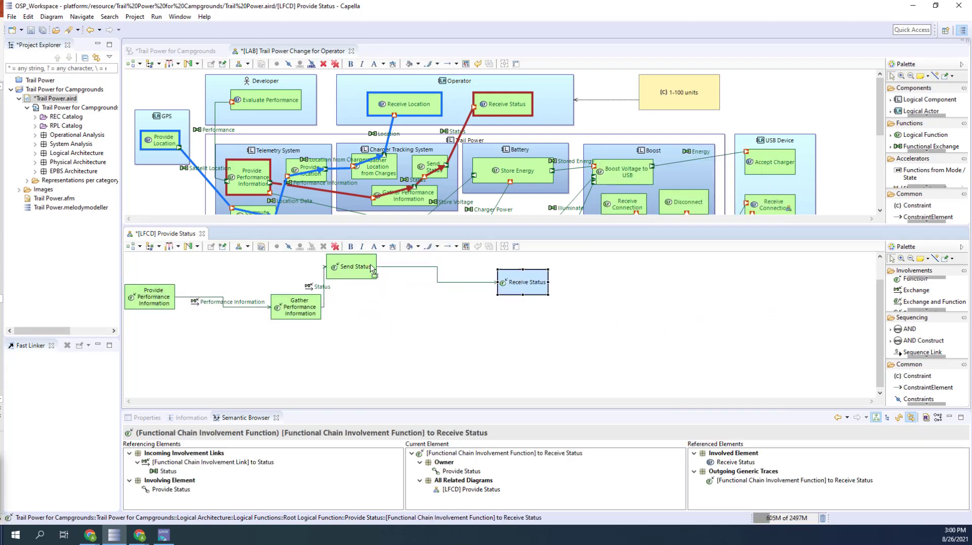
click(358, 271)
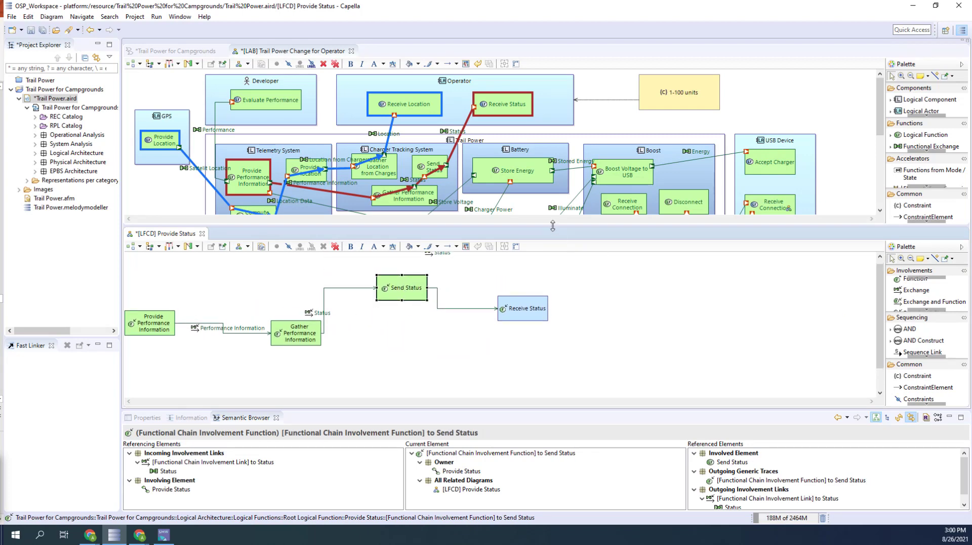
Line Provide Performance Information, Gather Performance Information and Receive Status into one row, resizing the panels
drag(554, 225, 559, 289)
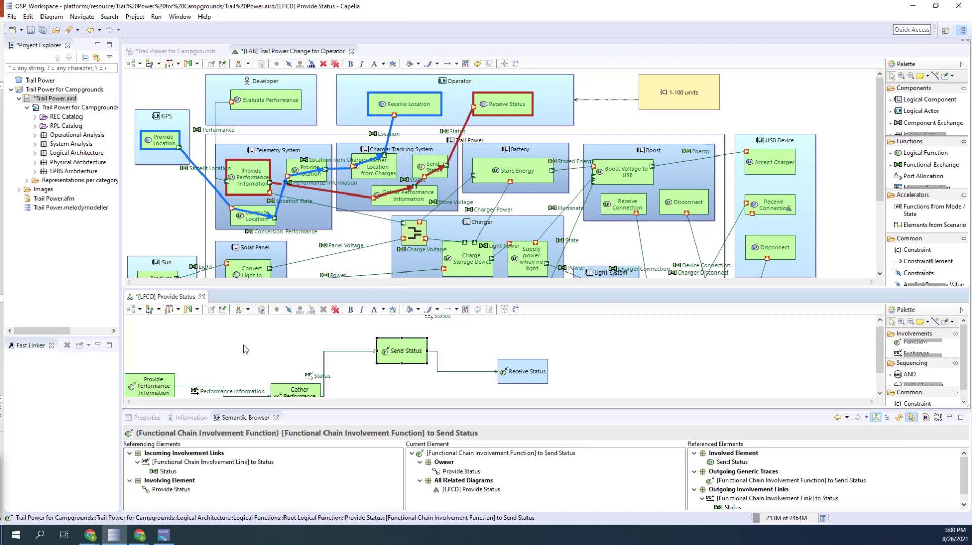
drag(306, 394, 311, 349)
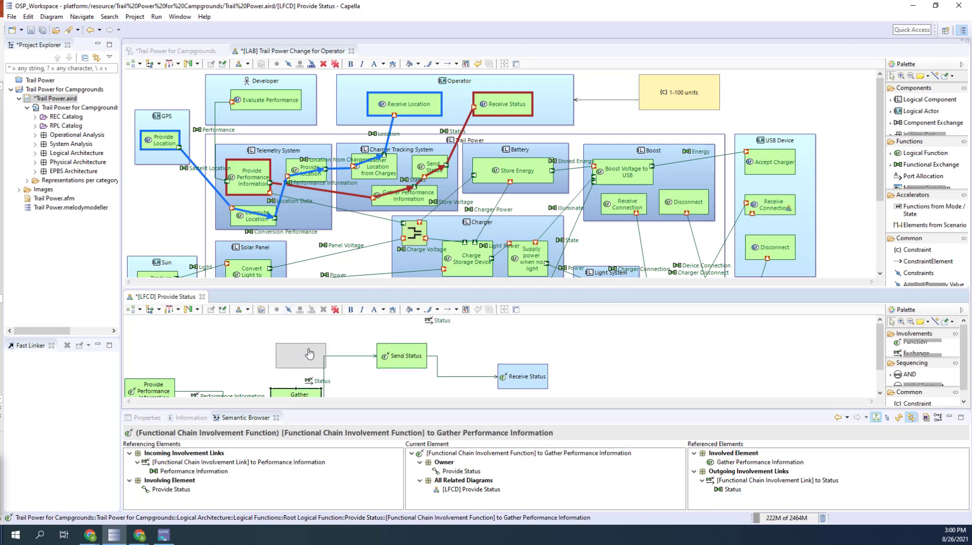
click(171, 385)
drag(171, 385, 186, 355)
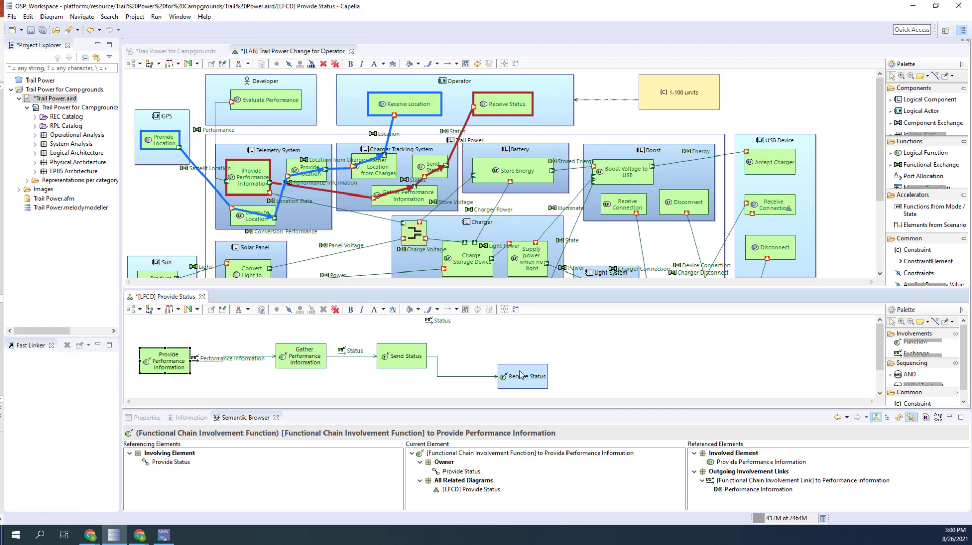
drag(522, 375, 506, 355)
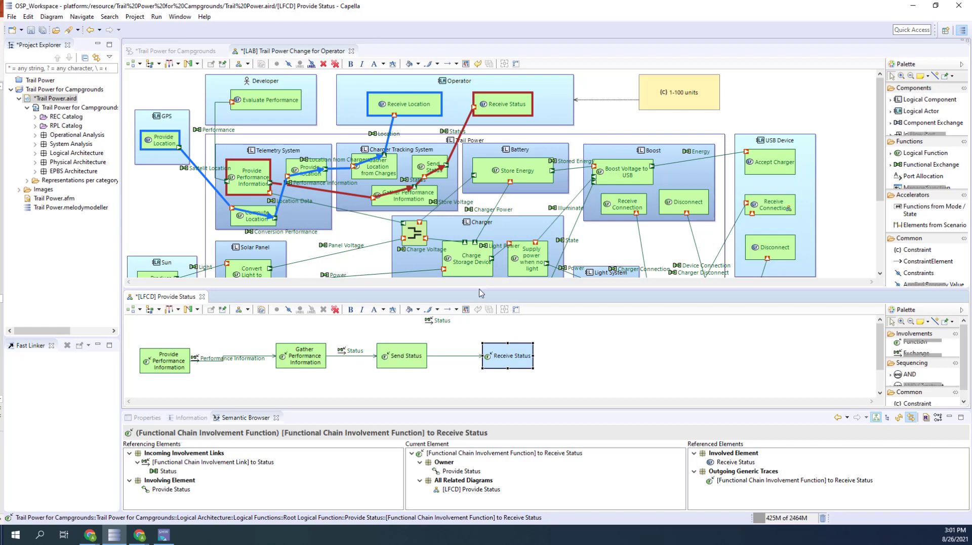
drag(481, 293, 497, 361)
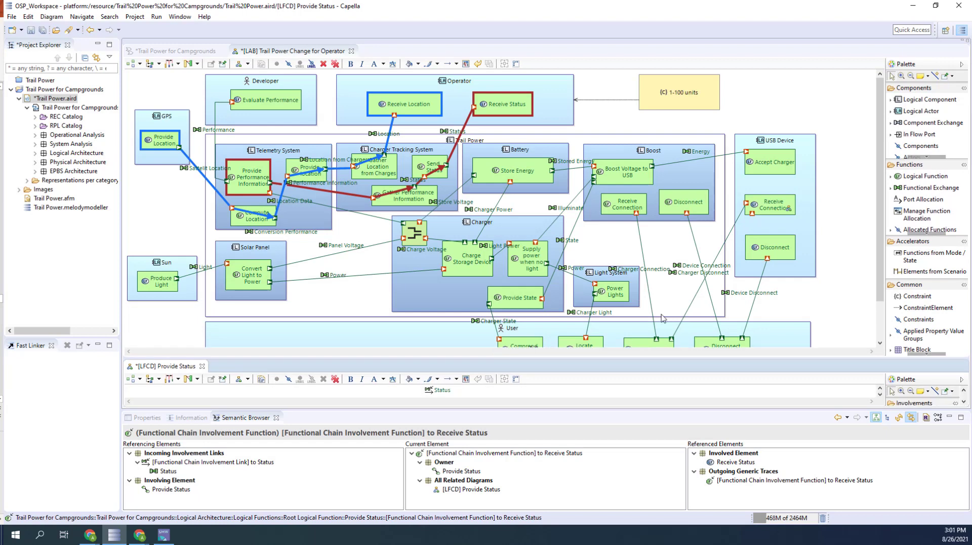
Close the [LFCD] Provide Status tab and select the Provide Status functional chain
click(202, 365)
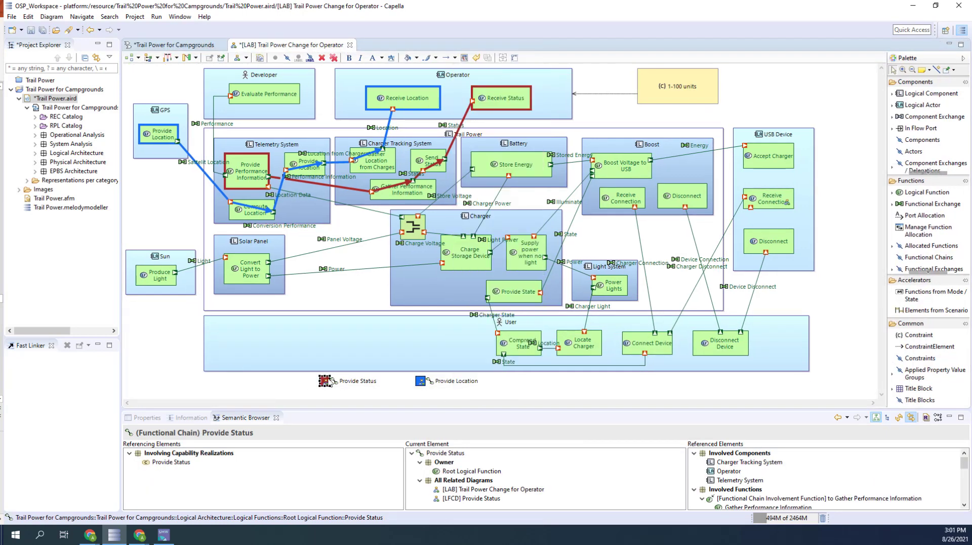
click(391, 383)
click(324, 382)
Inspect the realized System Analysis Provide Status chain and its capability in the Semantic Browser
drag(469, 409, 487, 211)
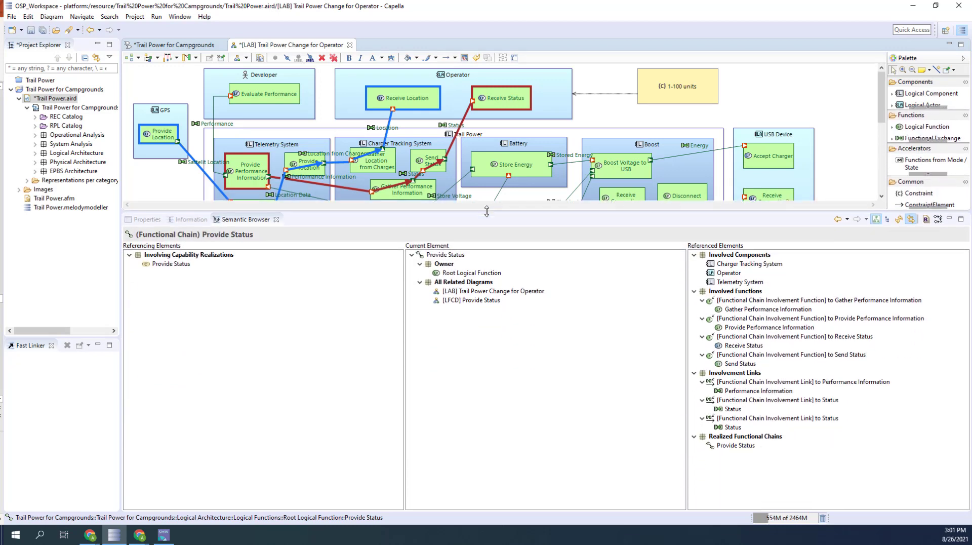
click(732, 448)
right_click(733, 449)
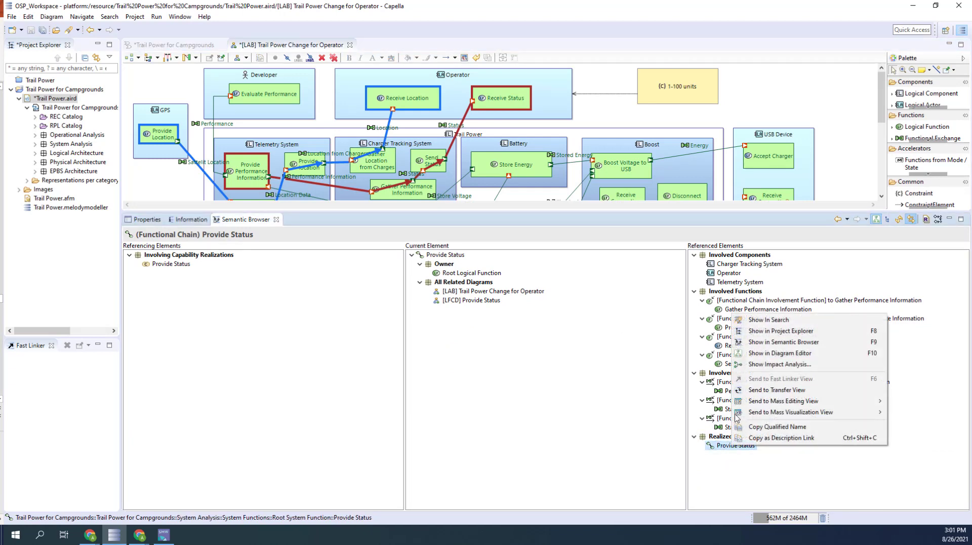
click(768, 344)
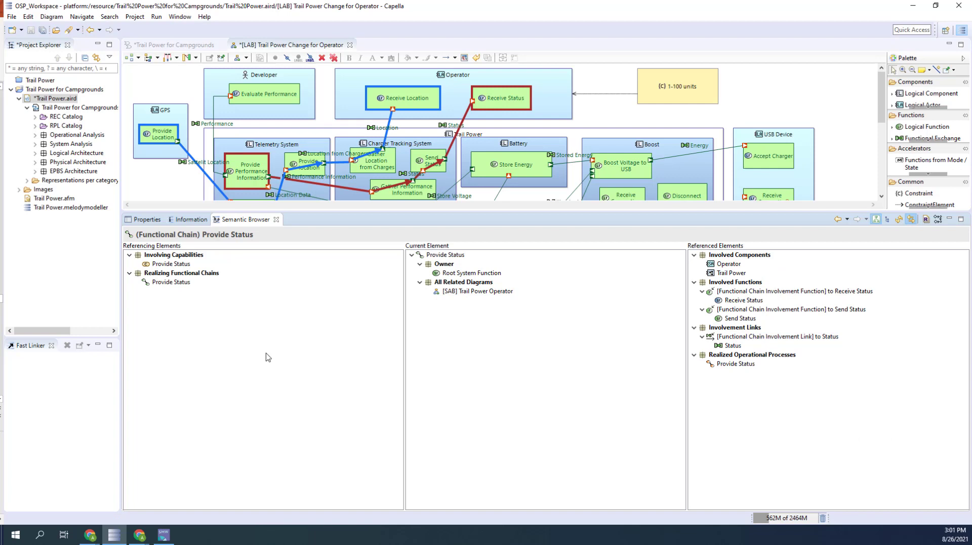
click(158, 265)
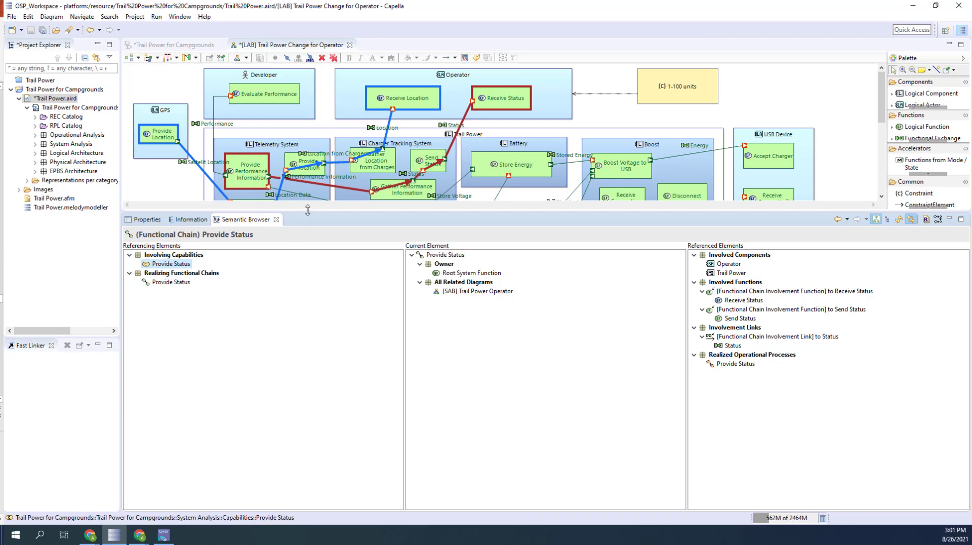
drag(308, 212, 346, 416)
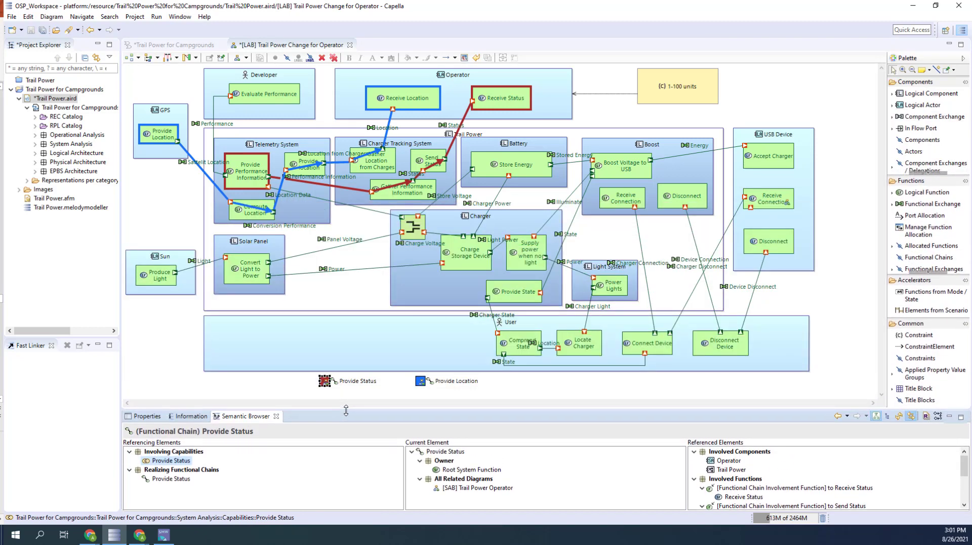
click(513, 390)
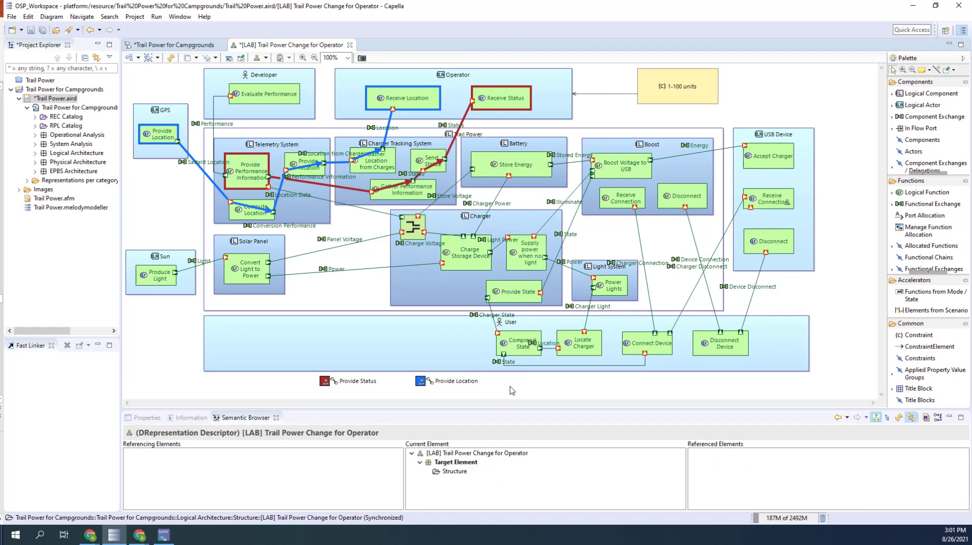